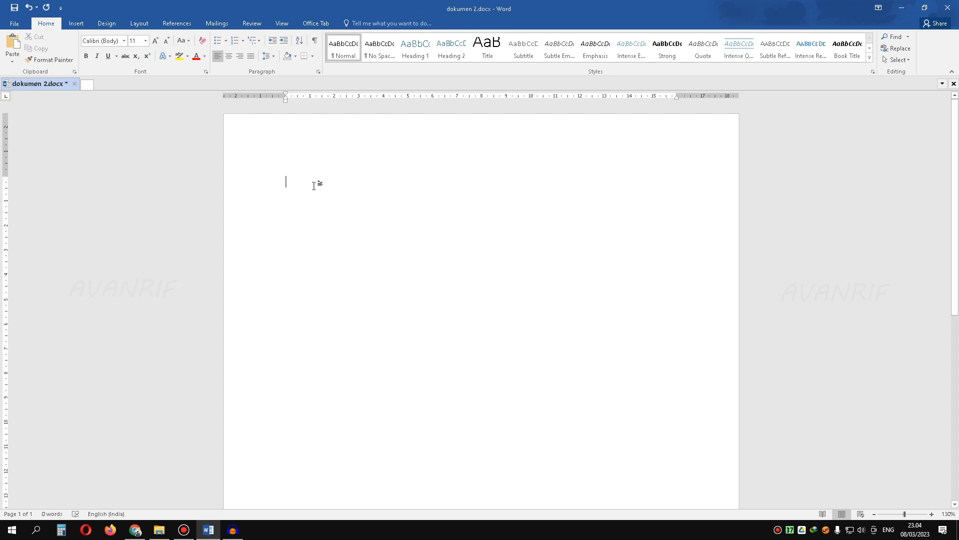
Enter the sample line "Ini adalah contoh text" in the blank document and copy the whole line
text(cni adalah co)
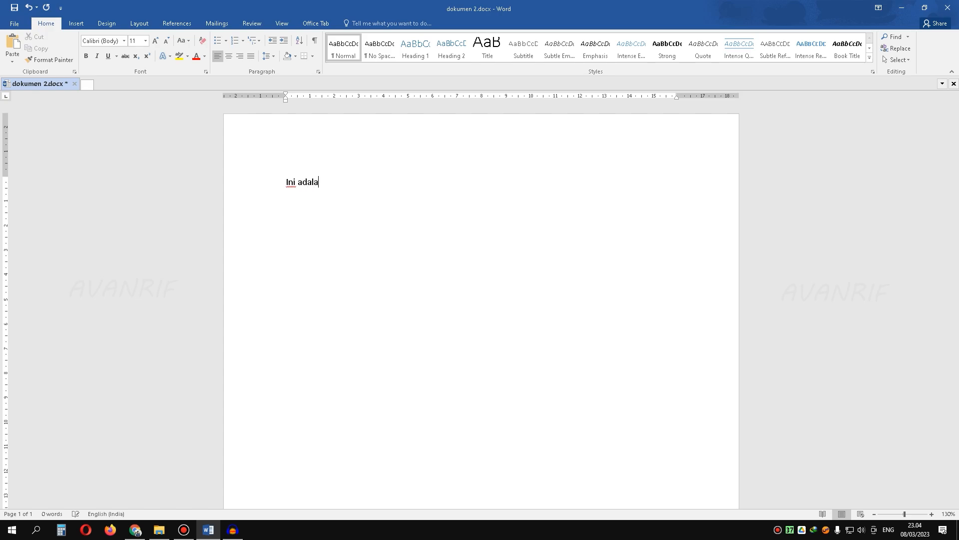
text(ntoh text)
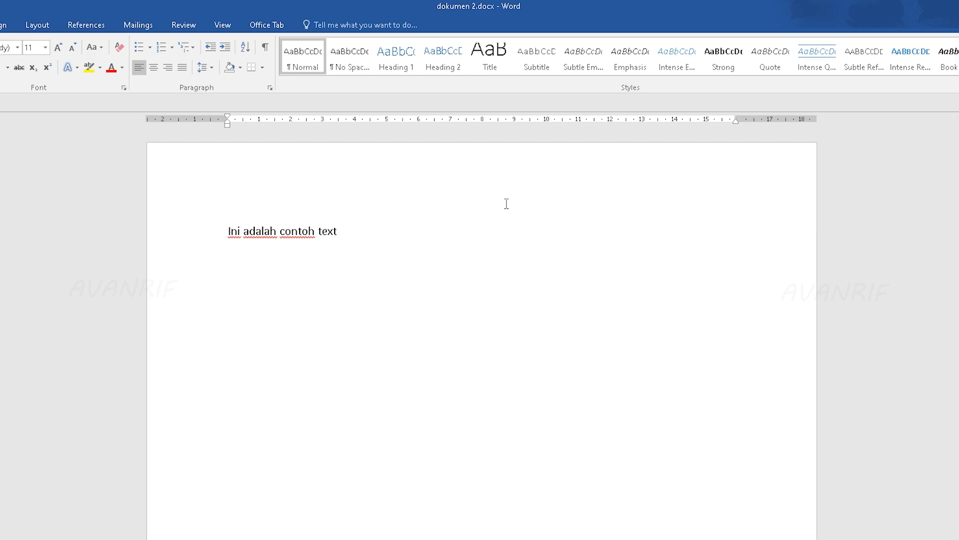
click(204, 234)
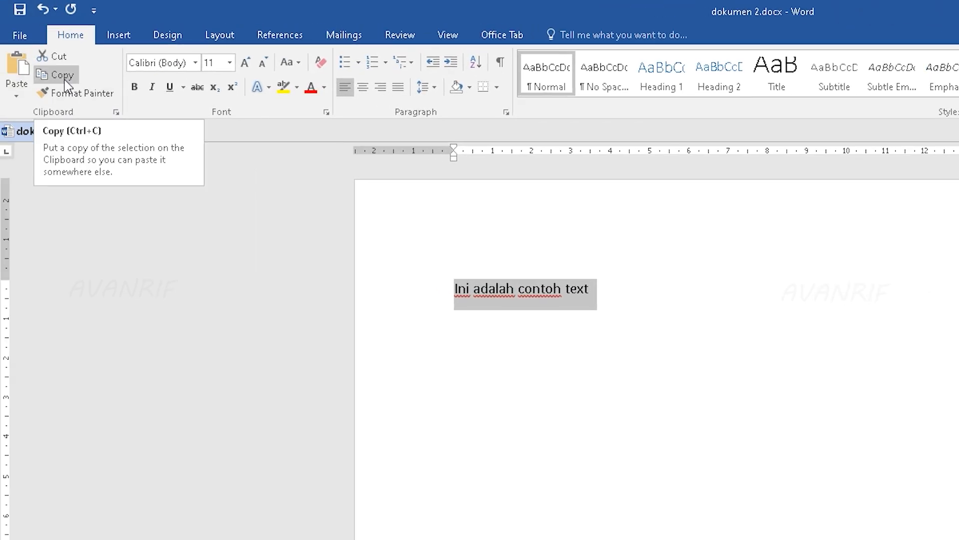
click(59, 76)
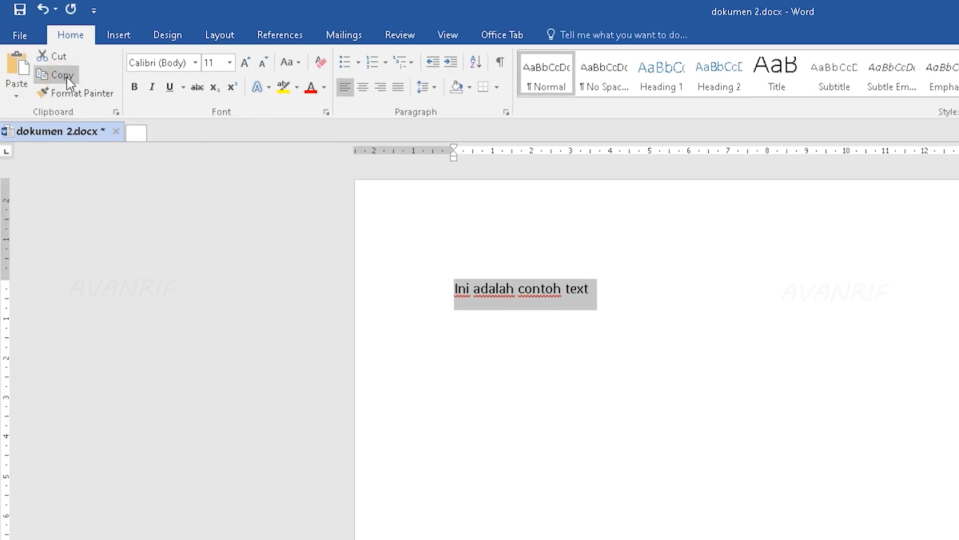
Paste the copied line repeatedly, starting on a new line below the original
click(626, 294)
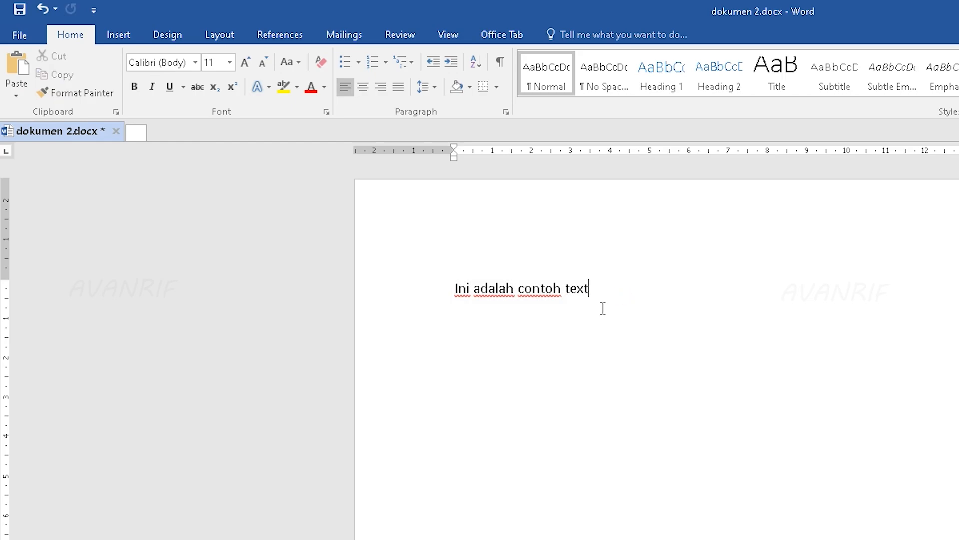
key(Return)
click(17, 70)
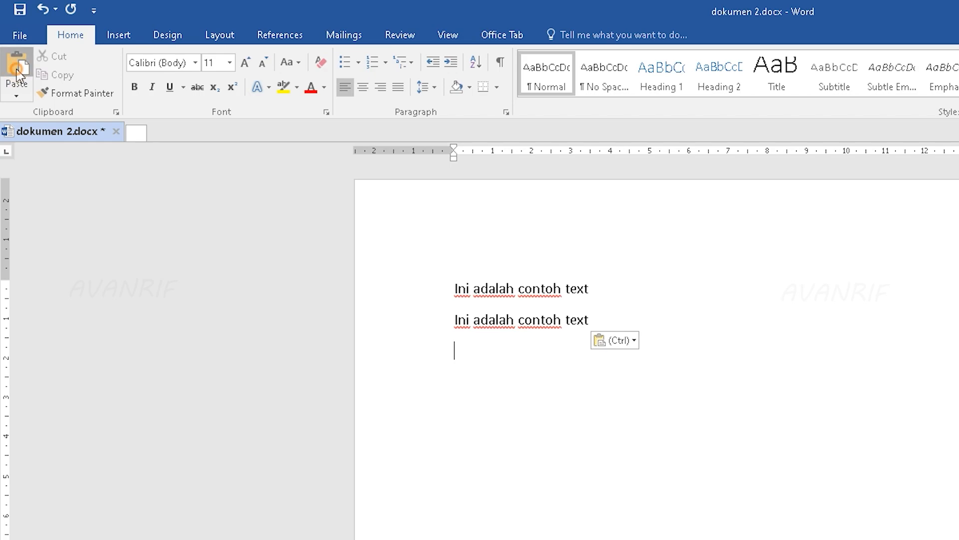
click(16, 70)
click(17, 70)
click(16, 70)
click(17, 70)
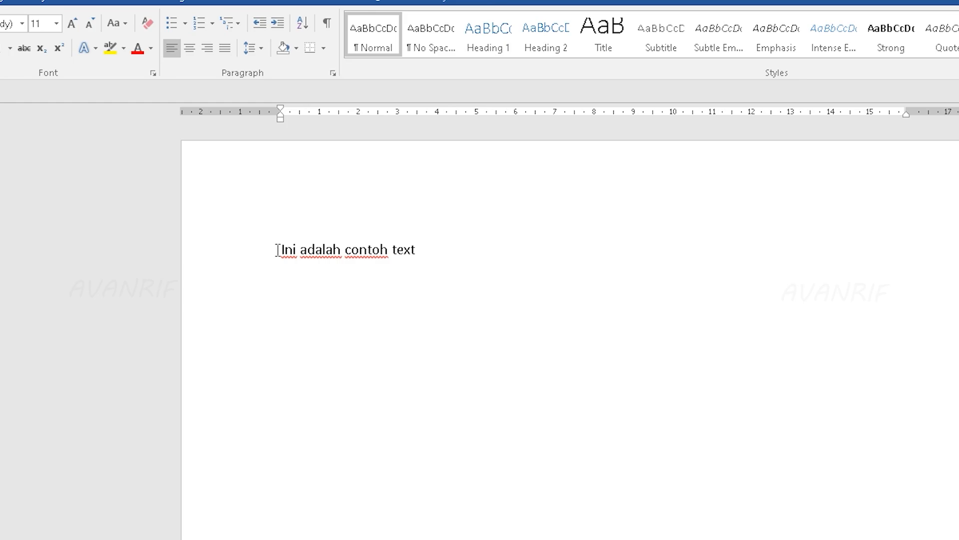
Copy the sample sentence again and paste it three times after the original on the same line
drag(277, 249, 414, 253)
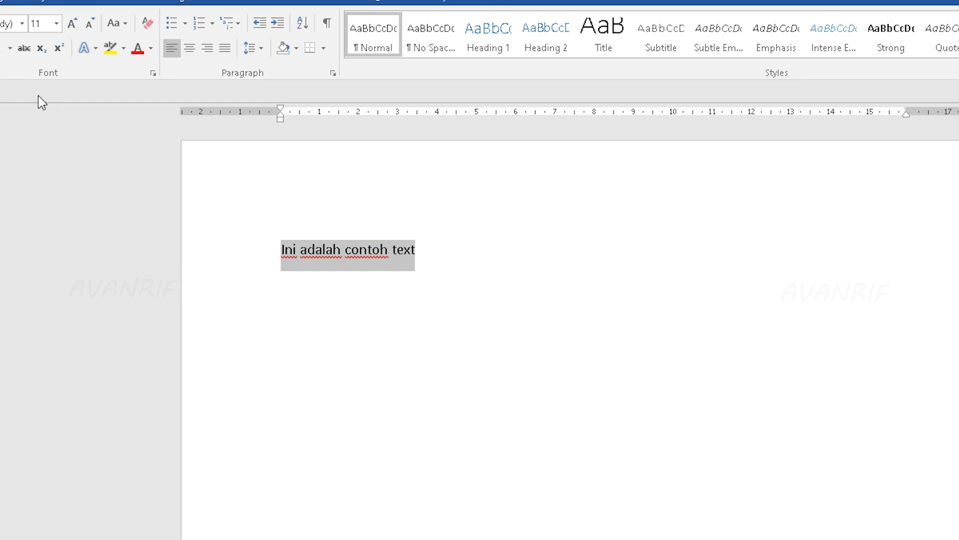
click(62, 86)
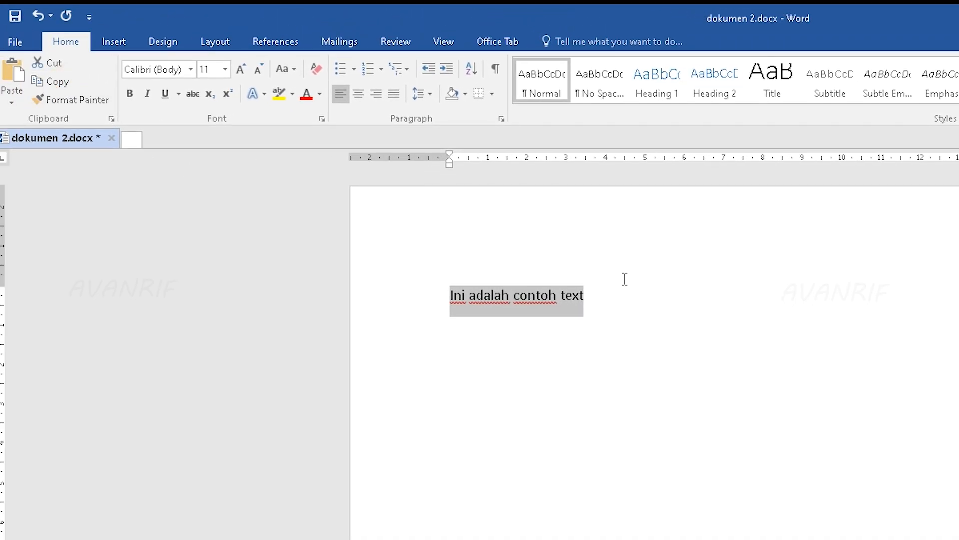
click(477, 253)
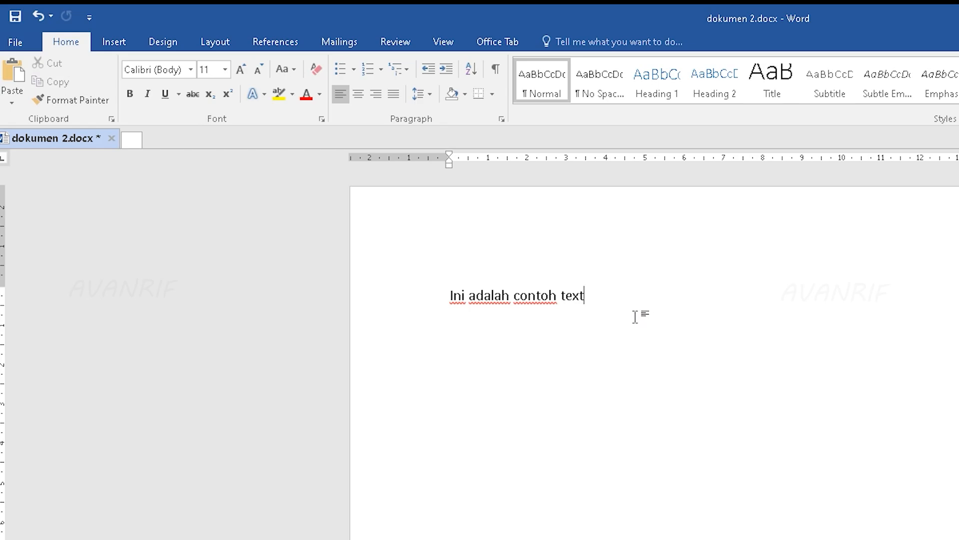
click(14, 72)
click(15, 75)
click(15, 75)
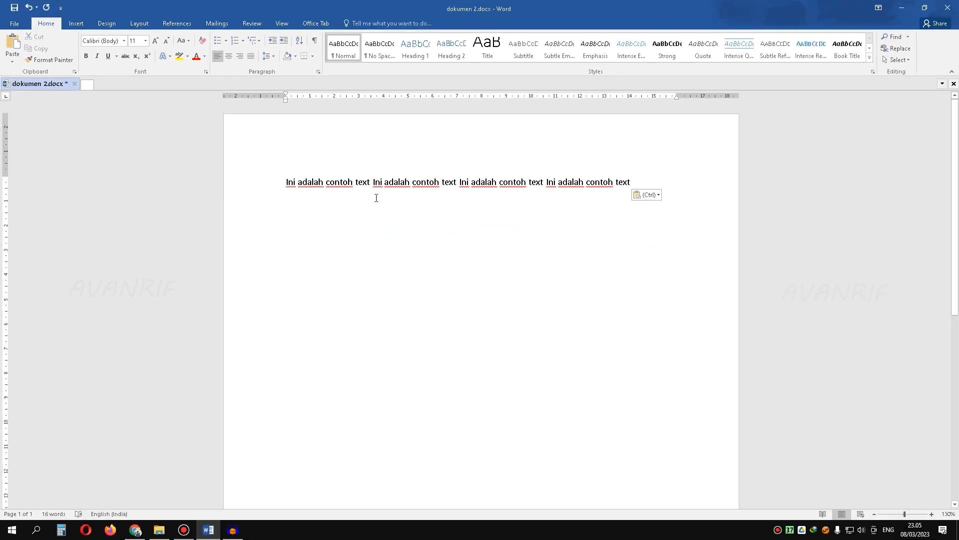
Start a second paragraph and paste the sample sentence into it four times
key(Return)
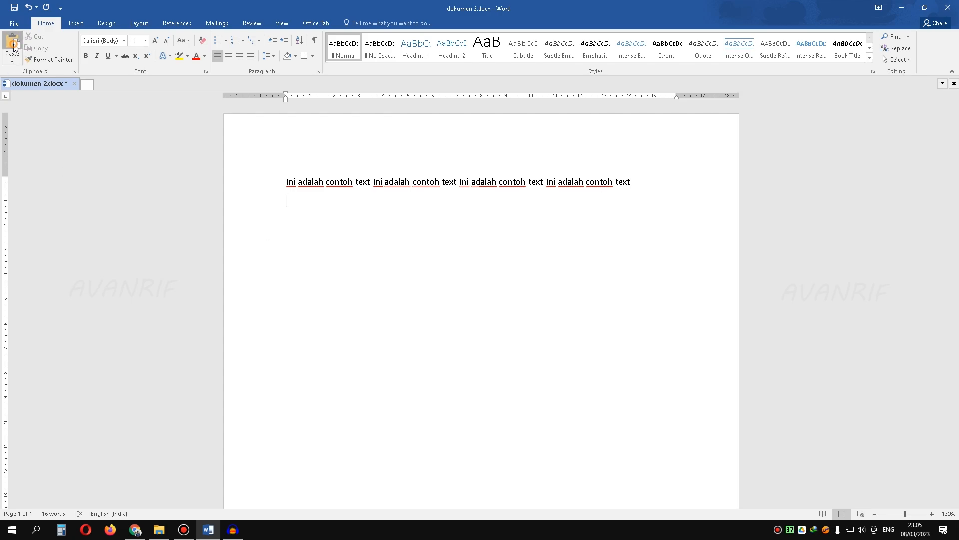
click(13, 45)
click(13, 45)
click(14, 45)
click(14, 45)
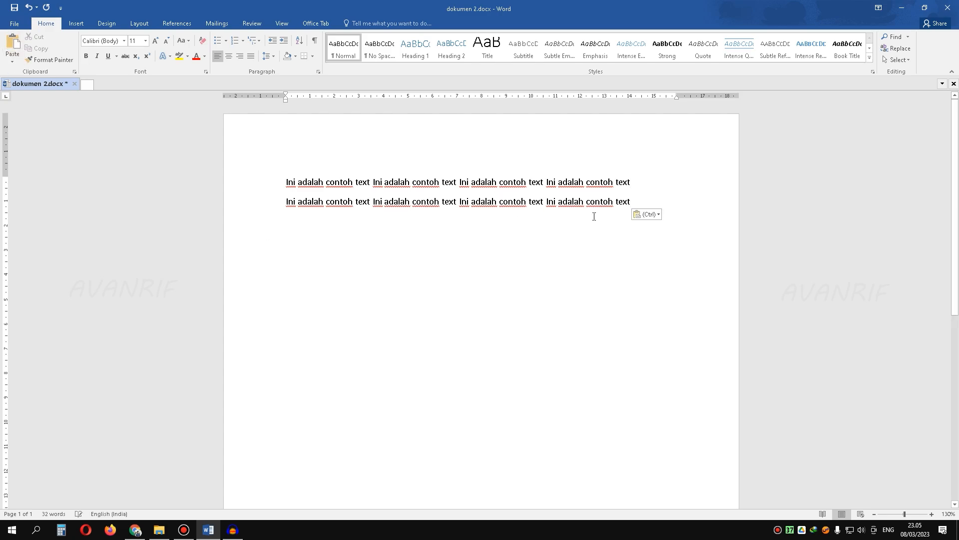
Delete all text after the first "Ini adalah contoh text", undo the deletion and clear the selection
drag(634, 201, 378, 178)
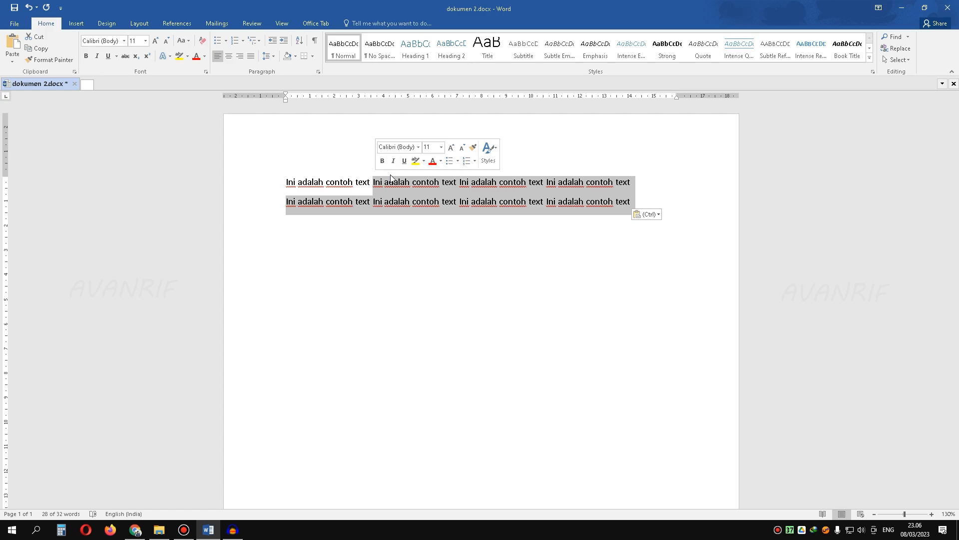
key(Delete)
key(ctrl+z)
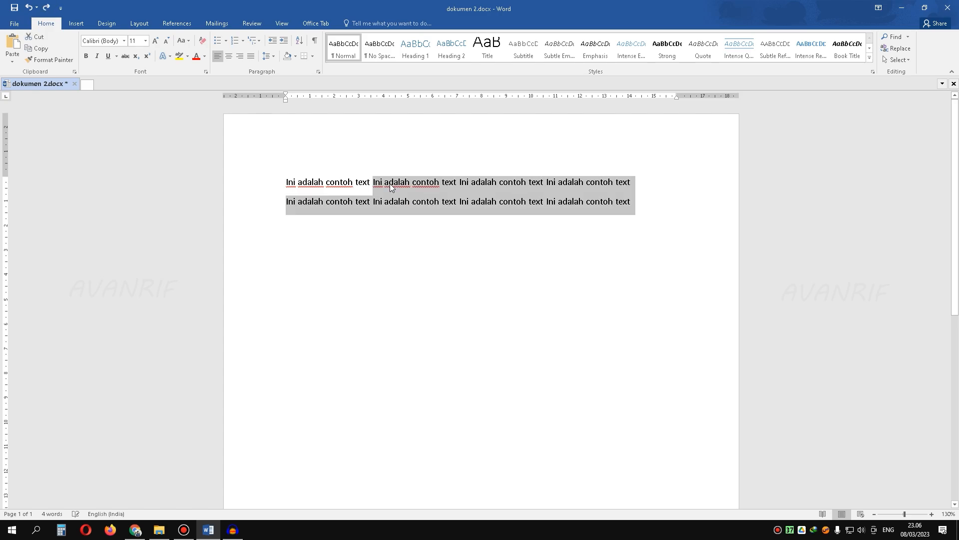
click(480, 237)
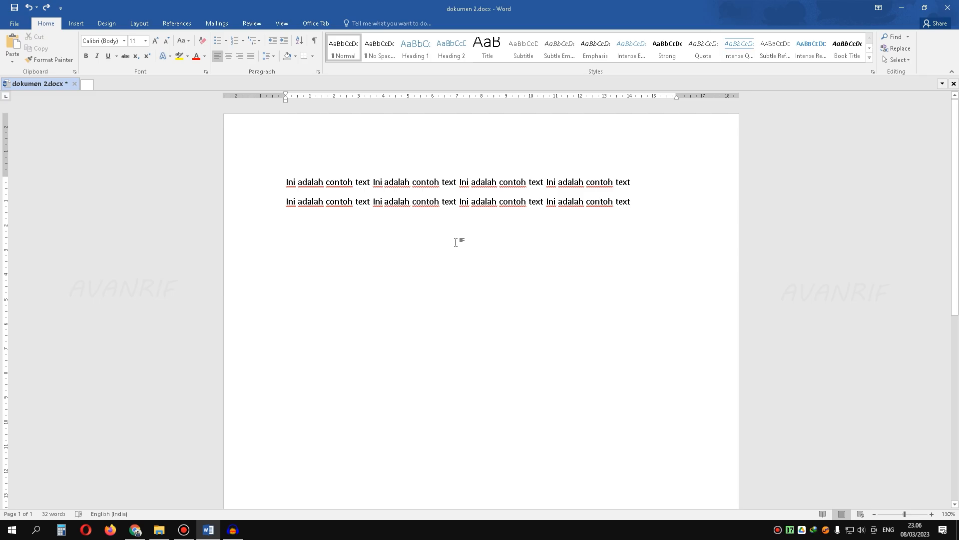
Select the first line, extend the selection to both lines, and select the entire document
click(263, 183)
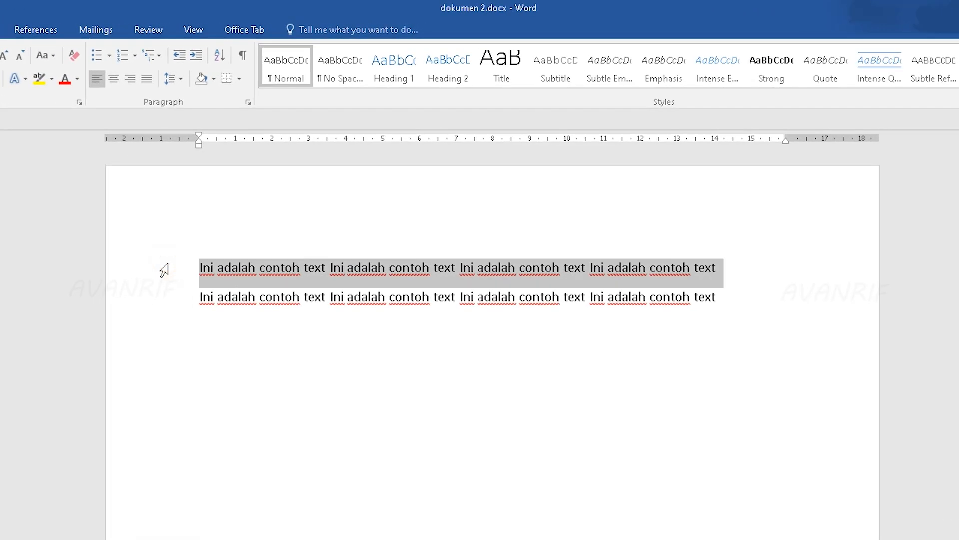
drag(165, 271, 163, 308)
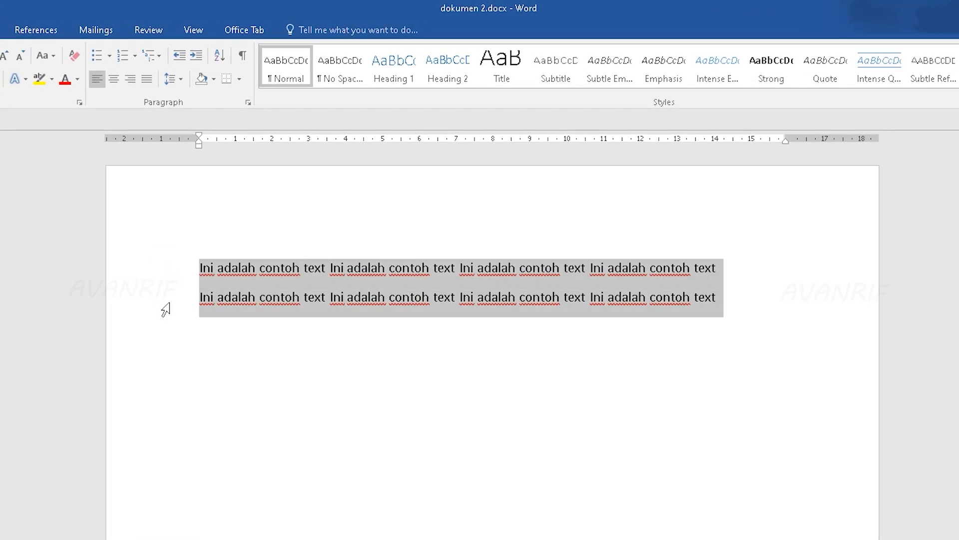
click(666, 337)
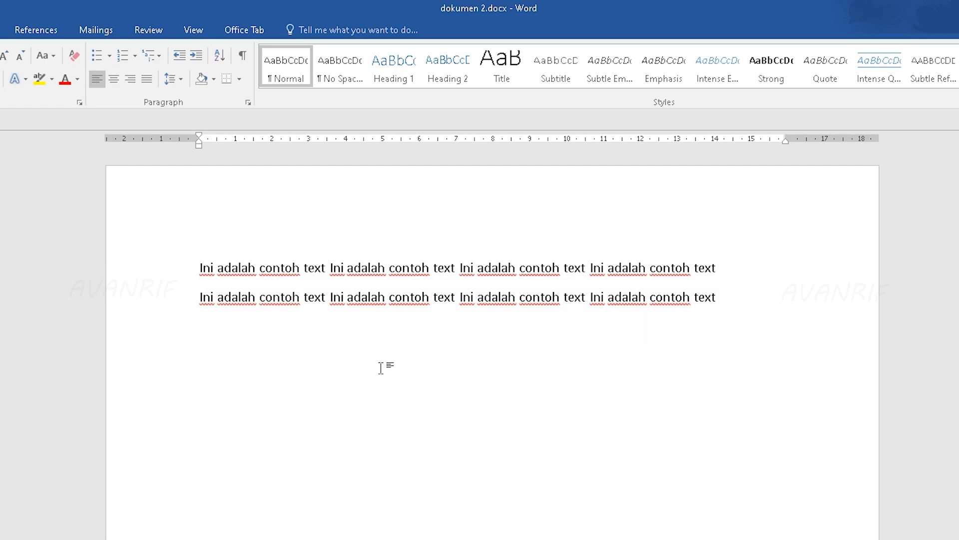
key(ctrl+a)
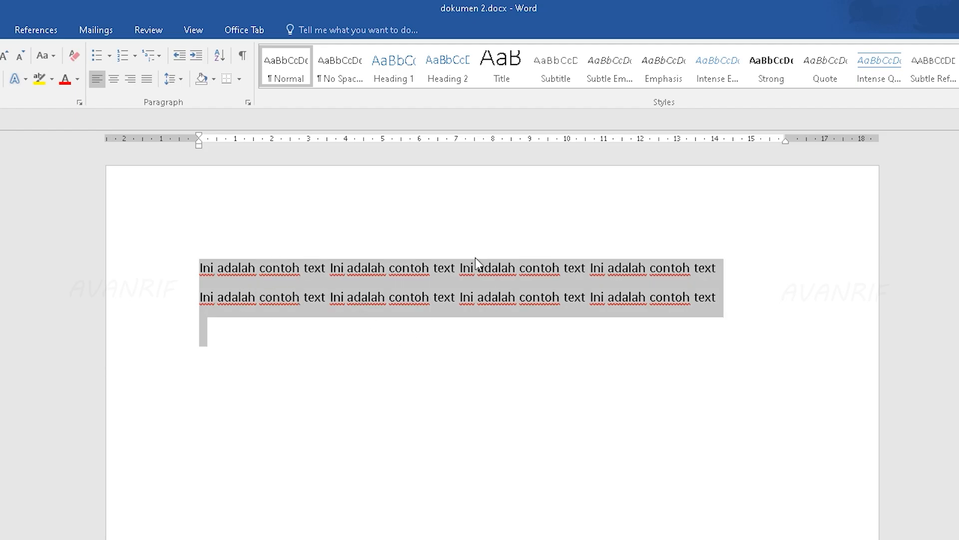
scroll(587, 412, down, 2)
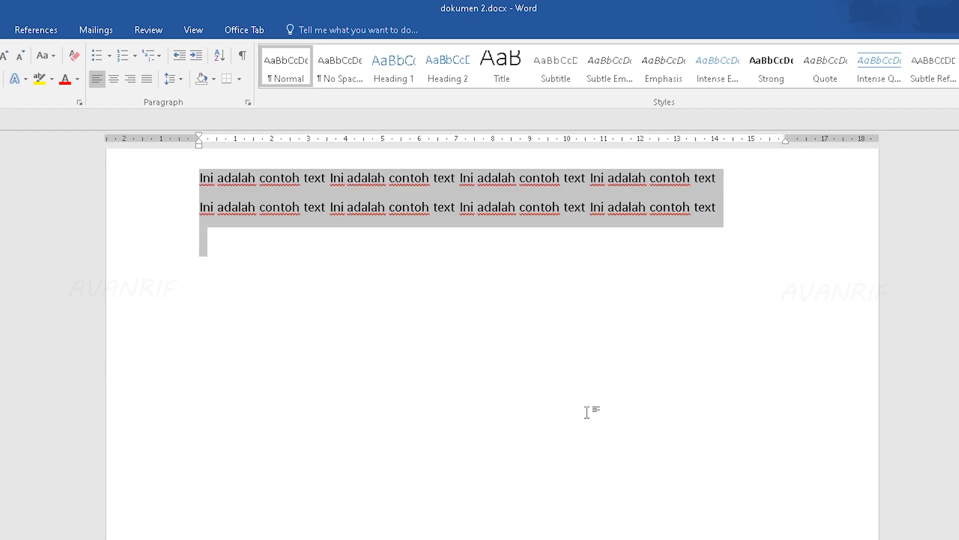
scroll(521, 443, up, 2)
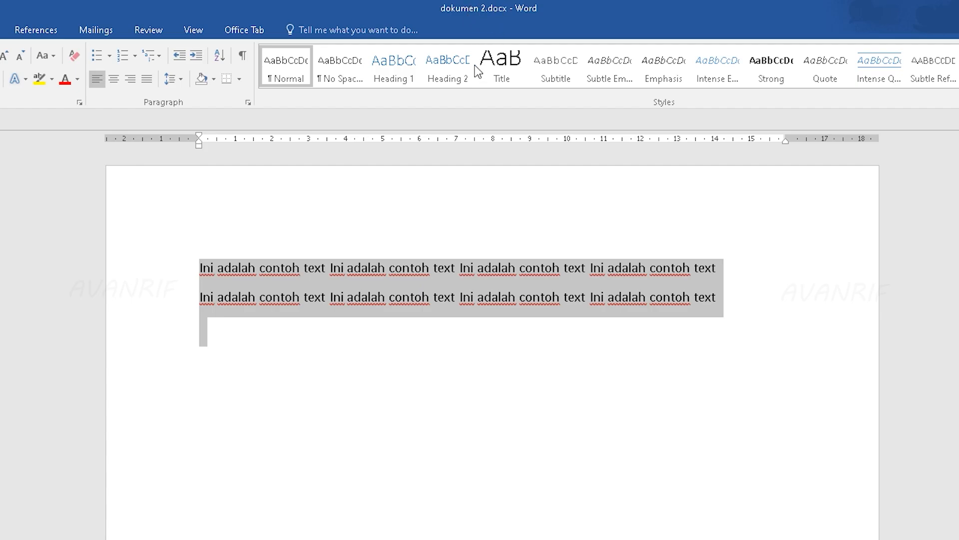
Delete everything from the second "adalah" to the end and paste the copied sentence twice in its place
drag(385, 336, 348, 269)
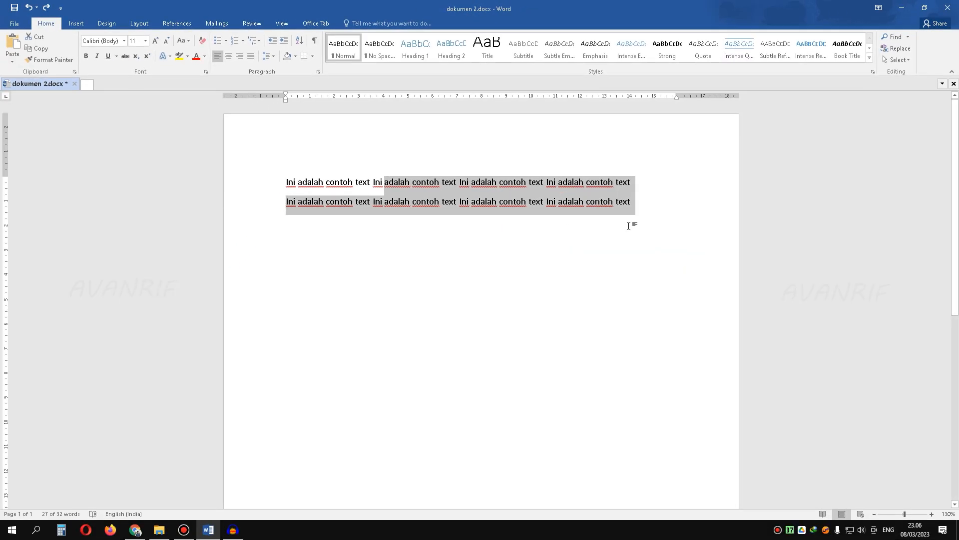
key(Delete)
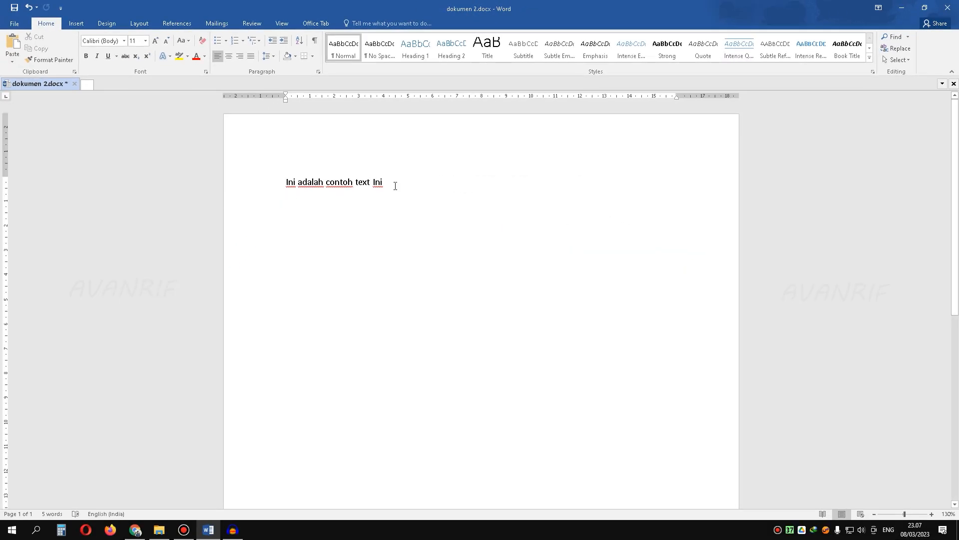
click(10, 43)
click(10, 43)
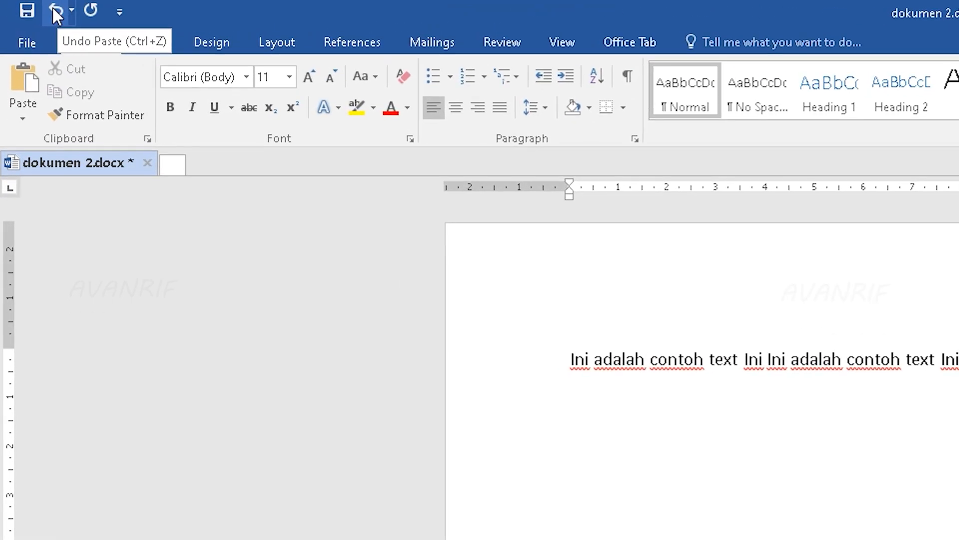
Undo the last two pastes and redo both of them
click(29, 8)
click(55, 10)
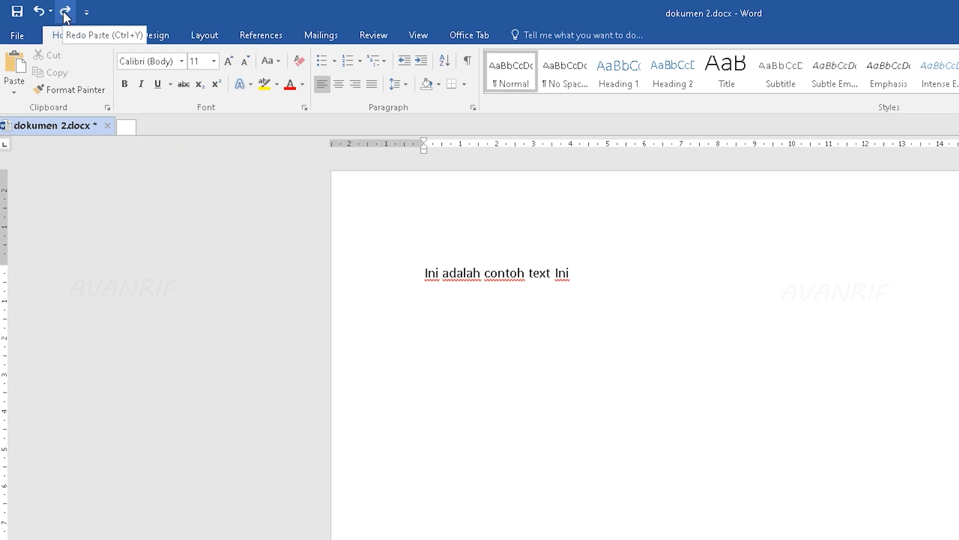
click(65, 11)
click(65, 11)
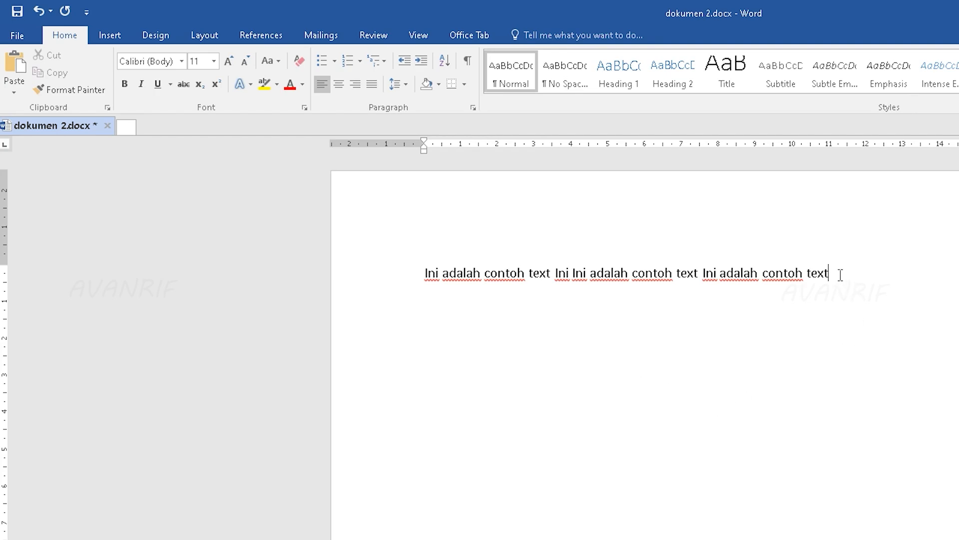
Undo and redo the two pasted sentences once more, and undo only the last paste
key(BackSpace)
click(37, 11)
click(37, 11)
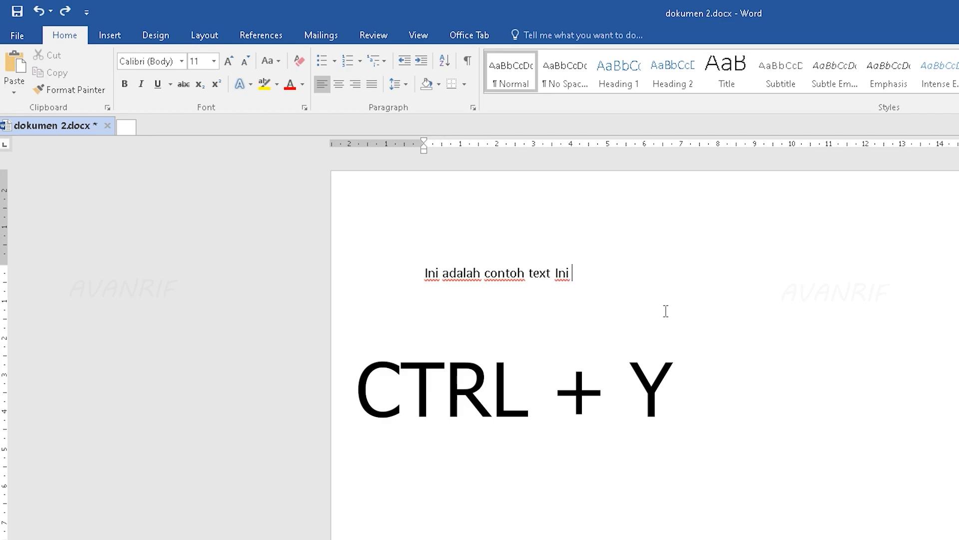
key(ctrl+y)
key(ctrl+y)
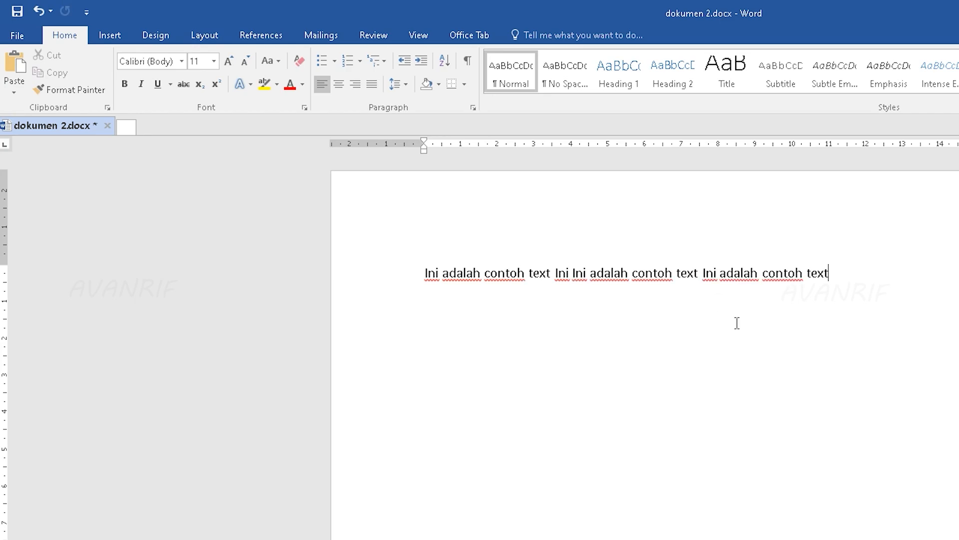
key(ctrl+z)
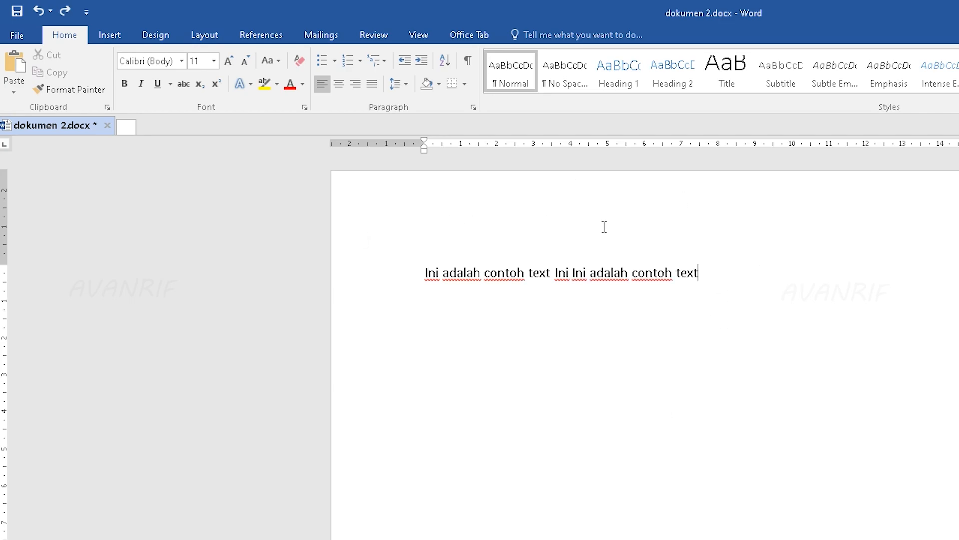
Delete the whole line of sample text and write "ini adalah cermin" instead
triple_click(429, 272)
key(Delete)
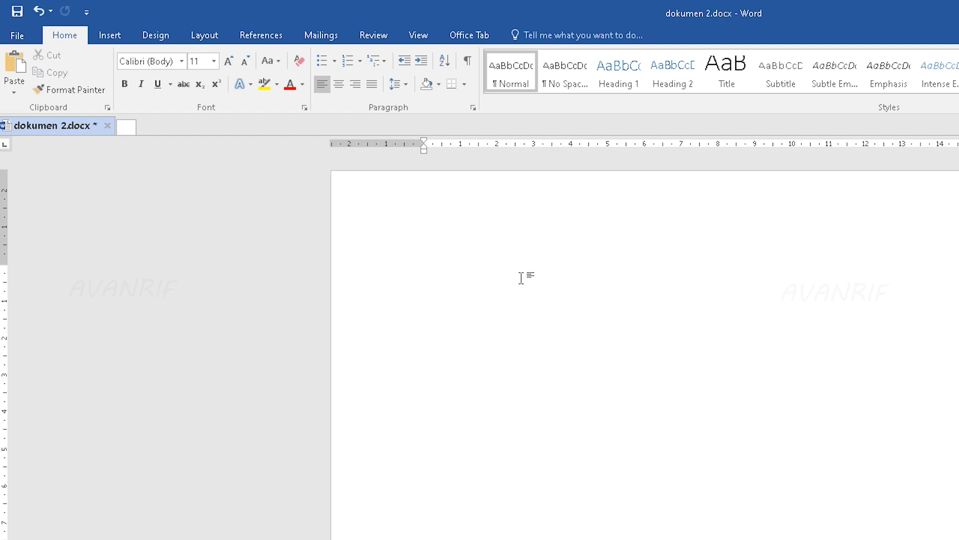
text(ini adalah c)
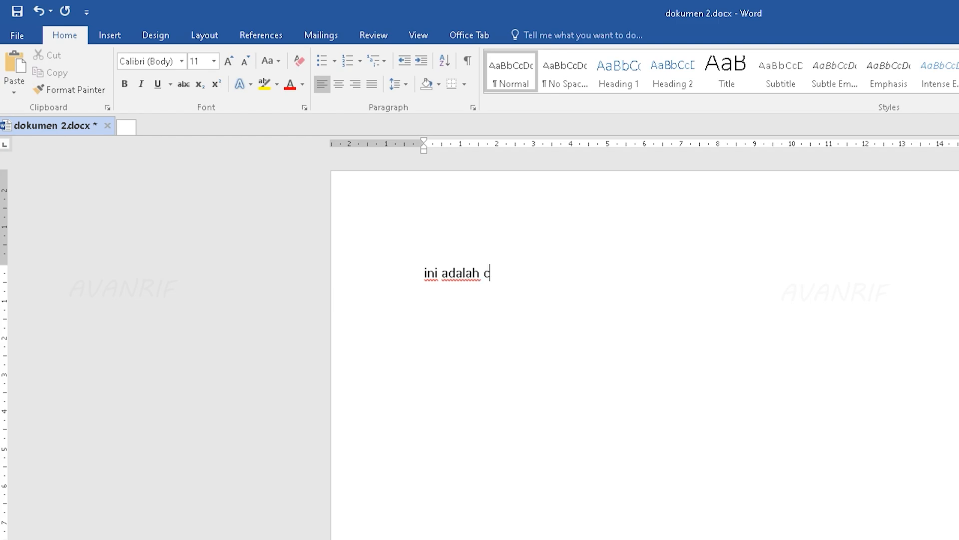
text(ermin)
Cut the sentence "ini adalah cermin" and paste it back into the empty document
drag(532, 273, 422, 272)
key(ctrl+c)
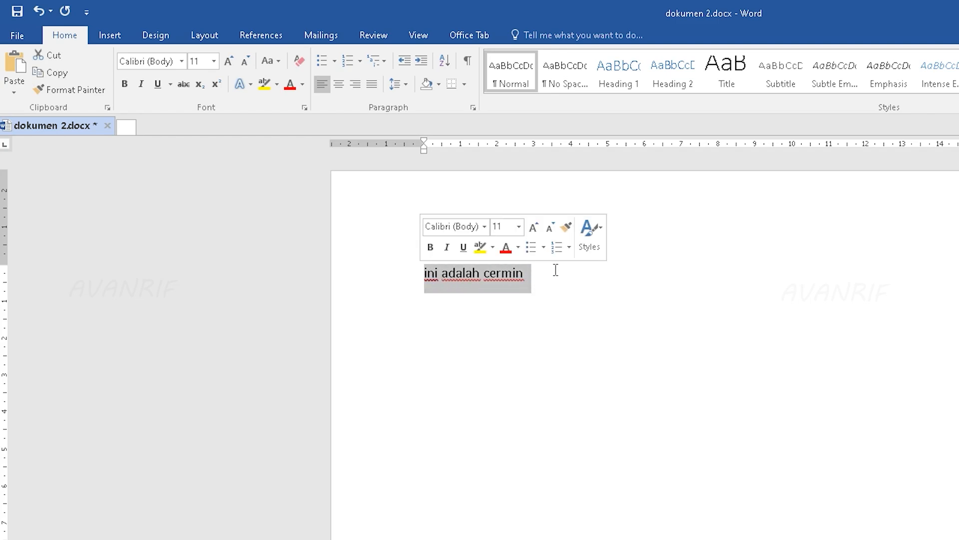
click(48, 56)
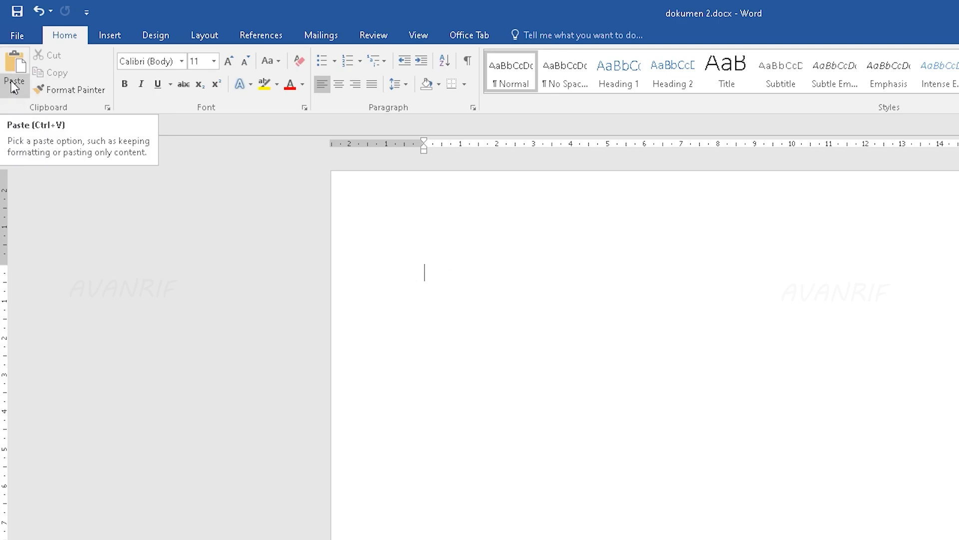
key(ctrl+v)
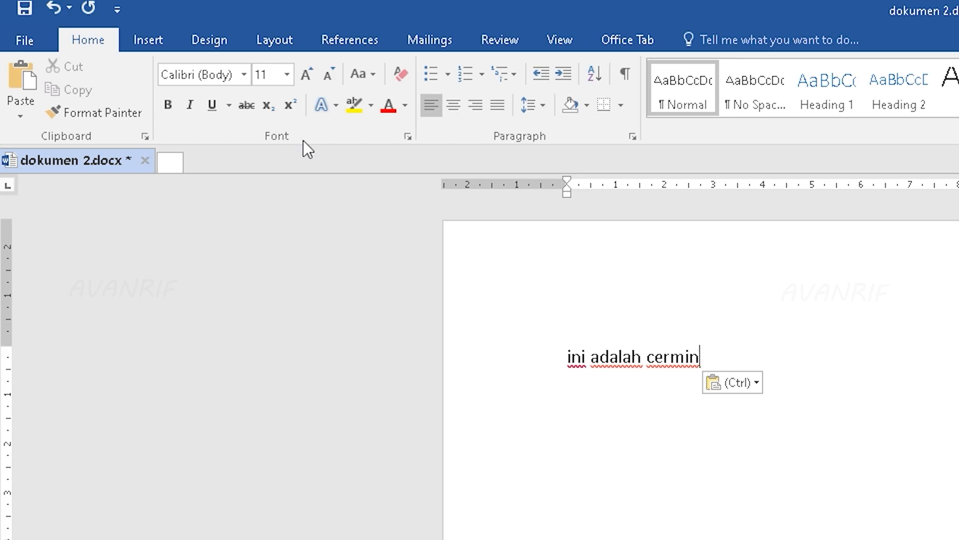
Extend the pasted sentence "ini adalah cermin" to read "ini adalah cermin berwarna hijau dan berbentuk oval"
click(561, 358)
drag(560, 357, 716, 358)
click(957, 419)
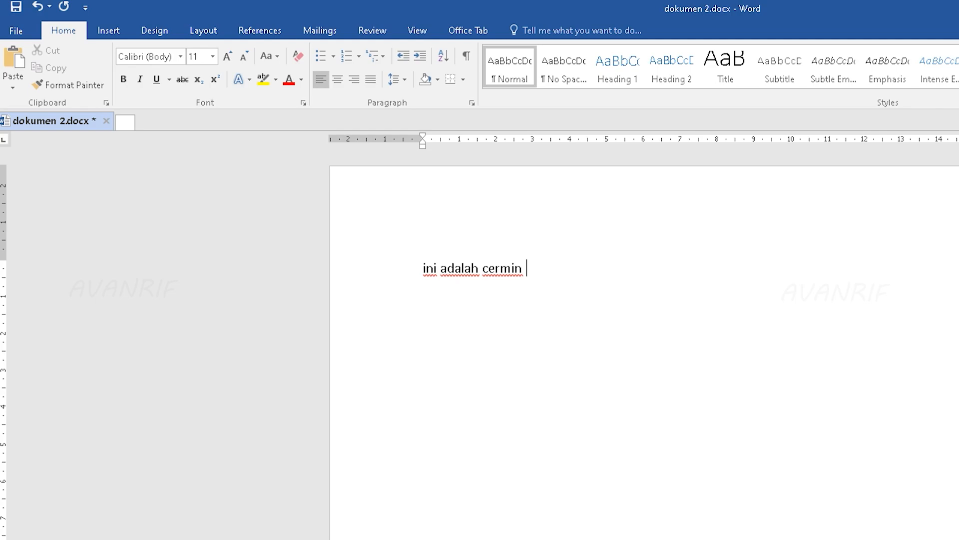
text(berwarna)
text(h)
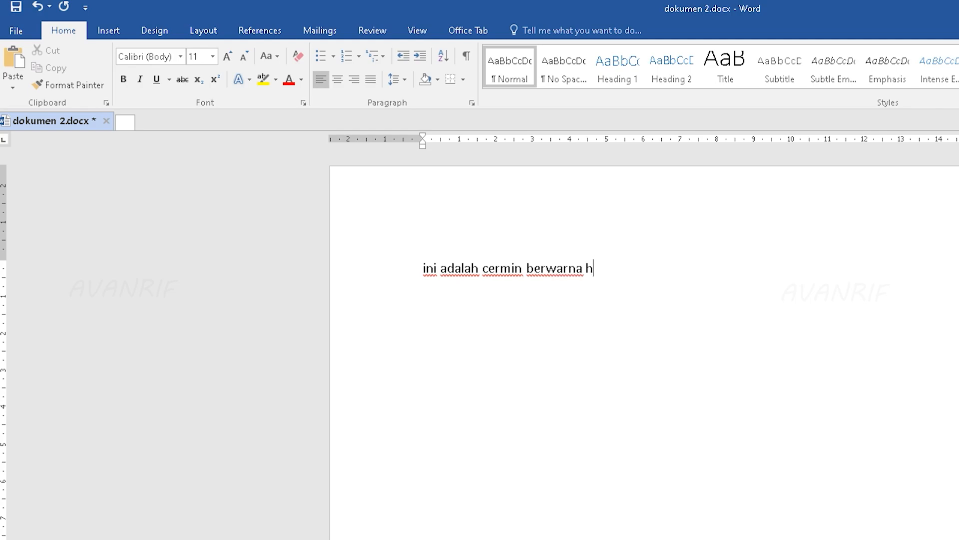
text(ijau dan be)
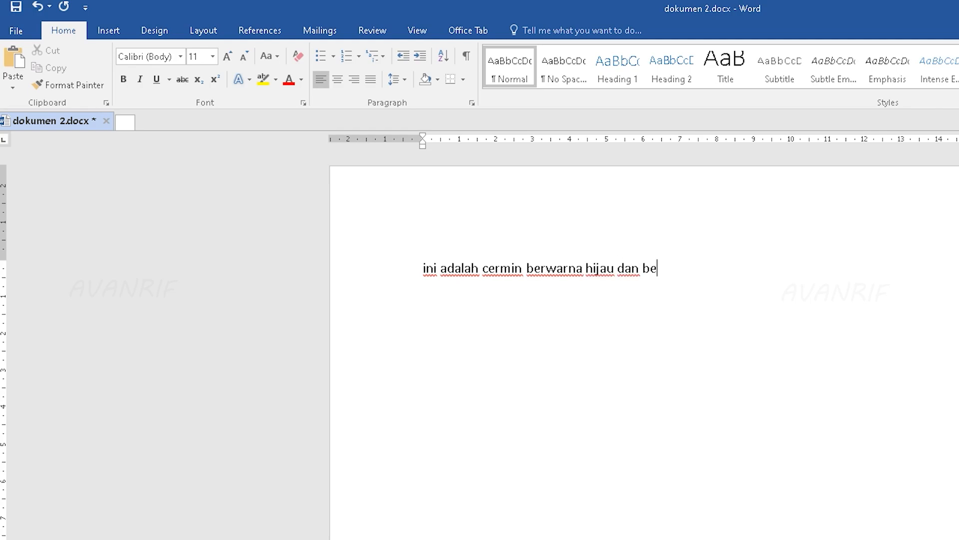
text(rbentuk oval)
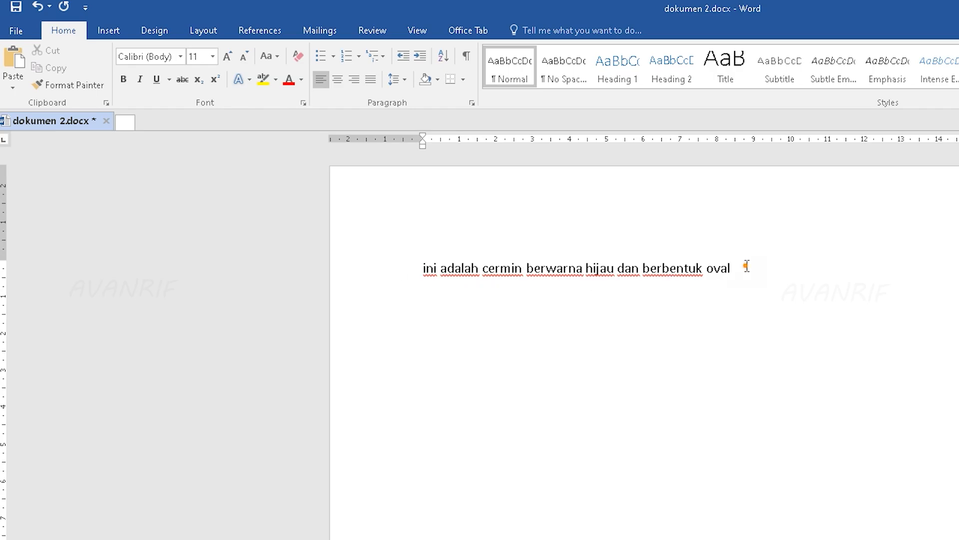
Change the font of the whole sentence to Courier New
drag(747, 265, 422, 260)
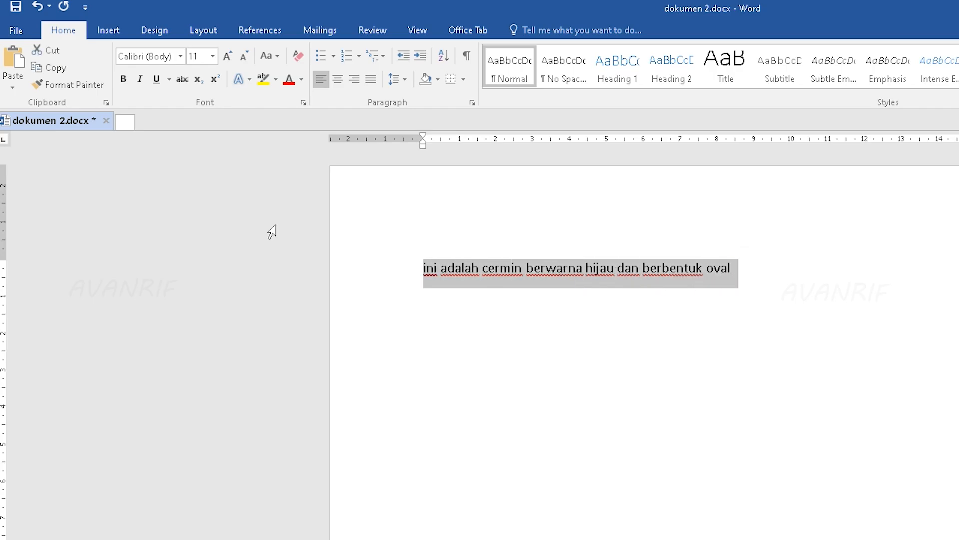
click(180, 56)
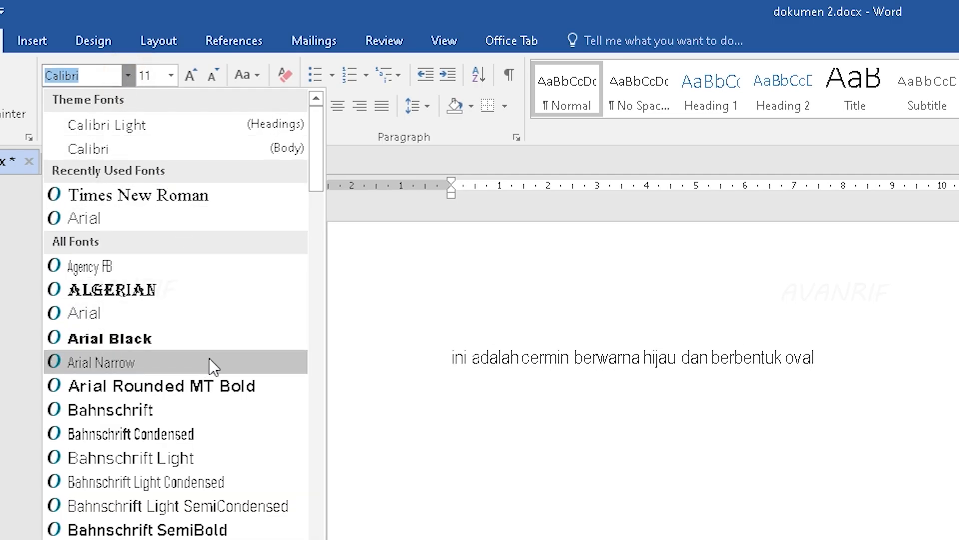
scroll(220, 434, down, 1)
scroll(220, 434, down, 15)
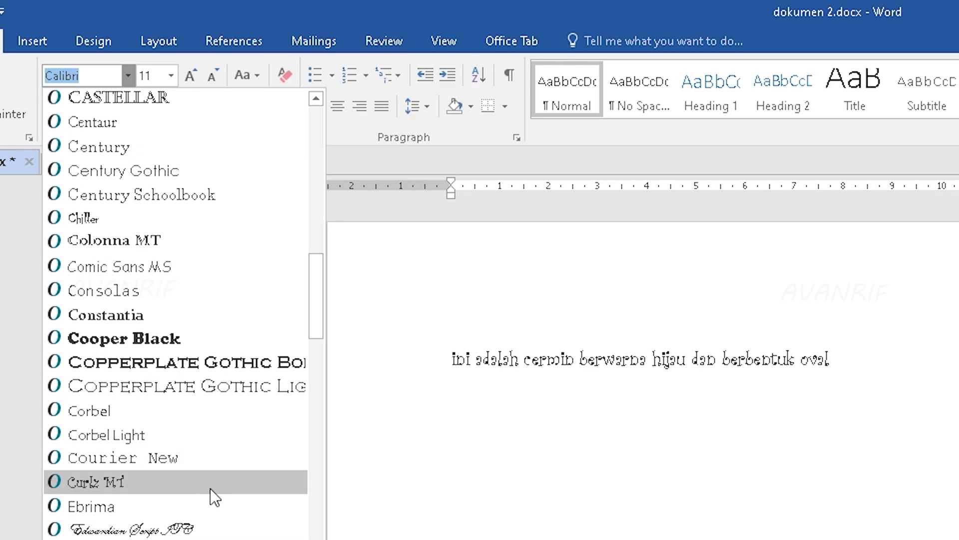
click(155, 465)
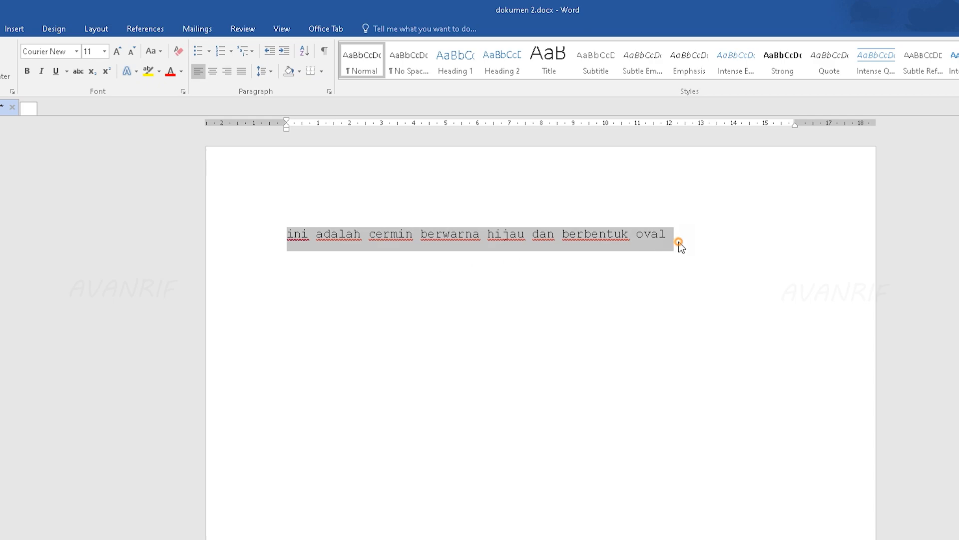
Set the font size of the whole sentence to 100
click(689, 235)
drag(683, 231, 252, 225)
click(723, 243)
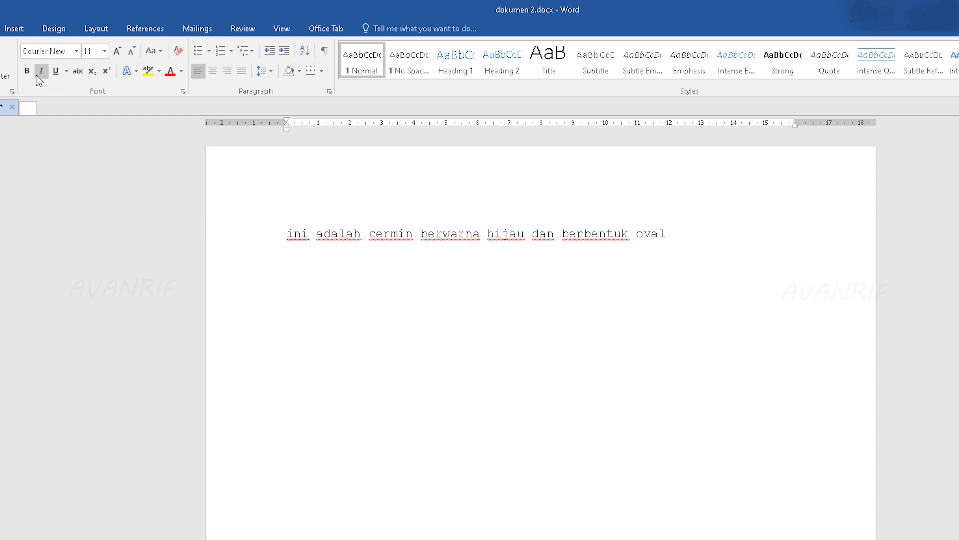
click(685, 235)
drag(684, 235, 260, 222)
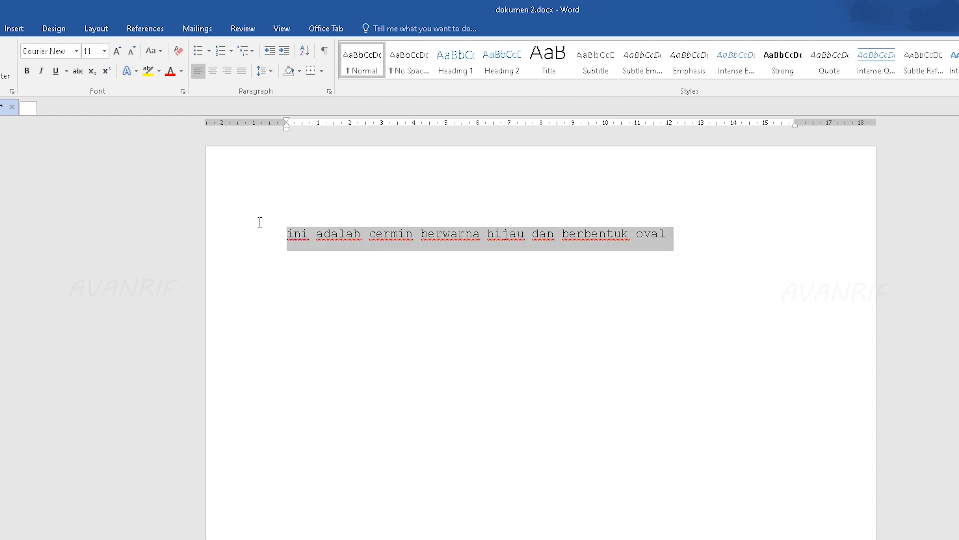
click(105, 52)
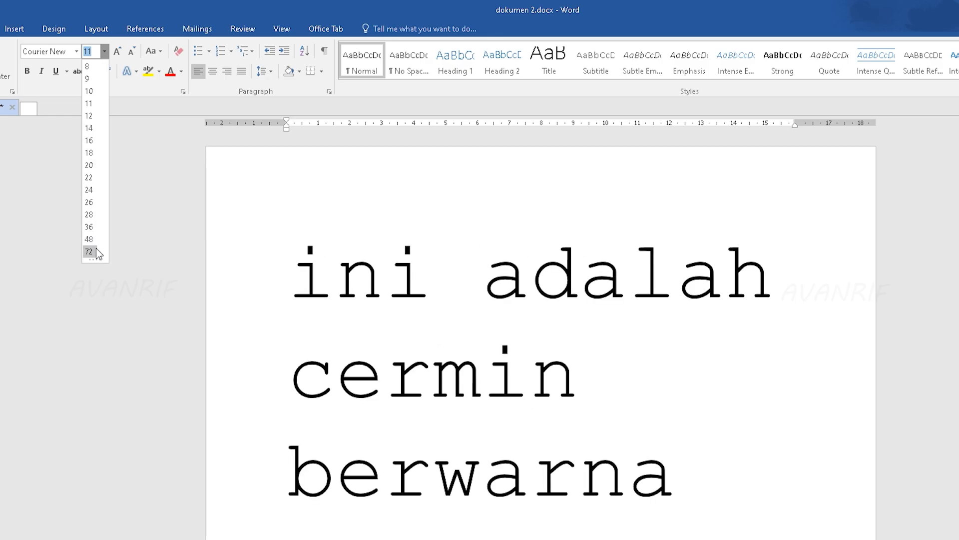
click(95, 52)
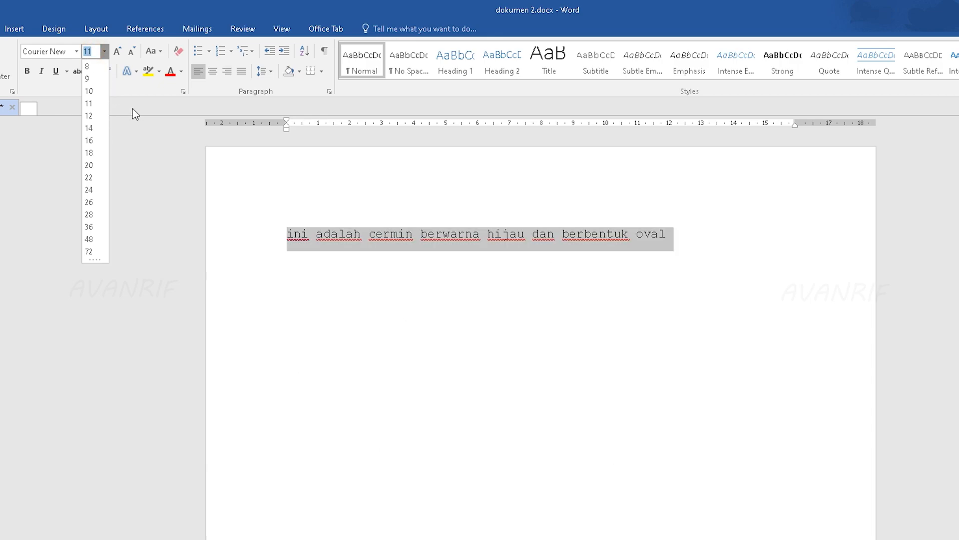
text(100)
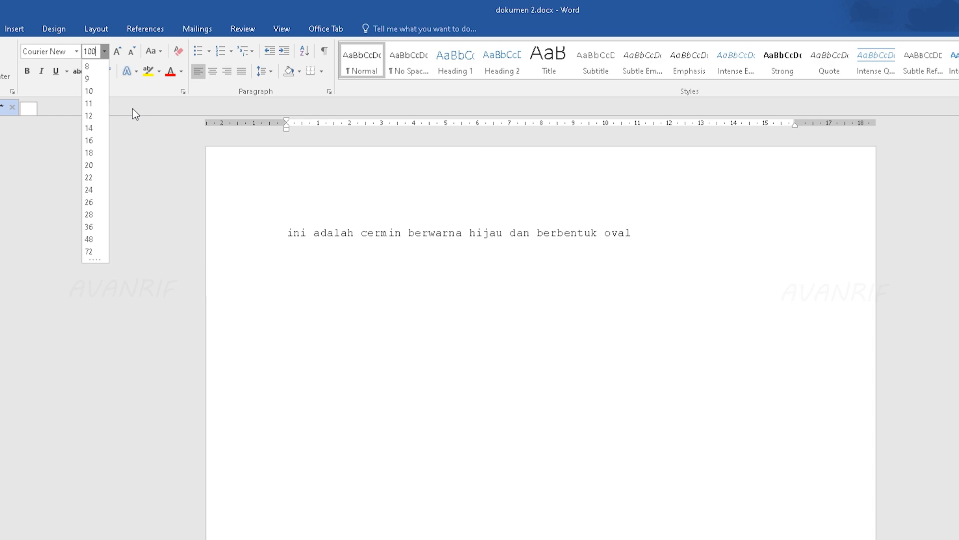
key(Return)
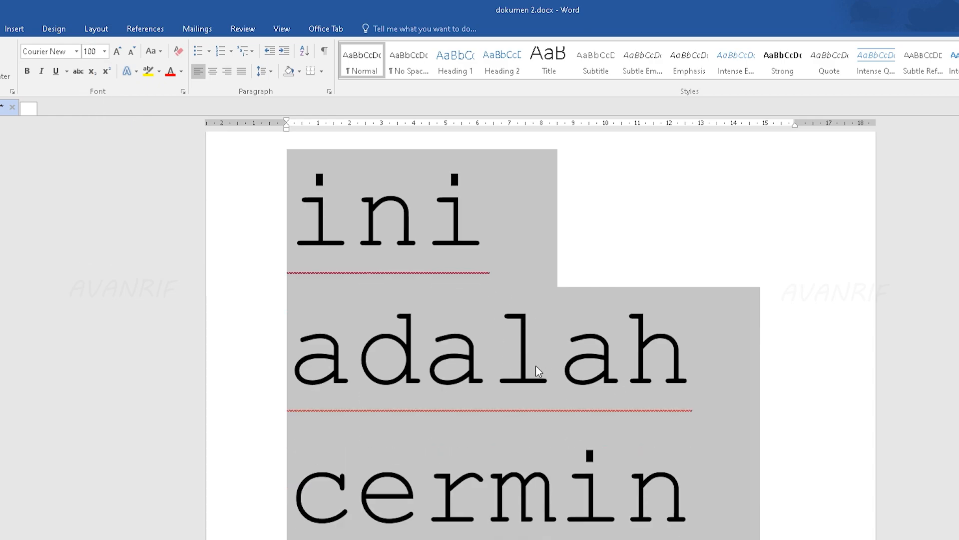
Look over the enlarged text and undo the font size change
scroll(551, 322, down, 6)
scroll(620, 390, up, 7)
click(610, 313)
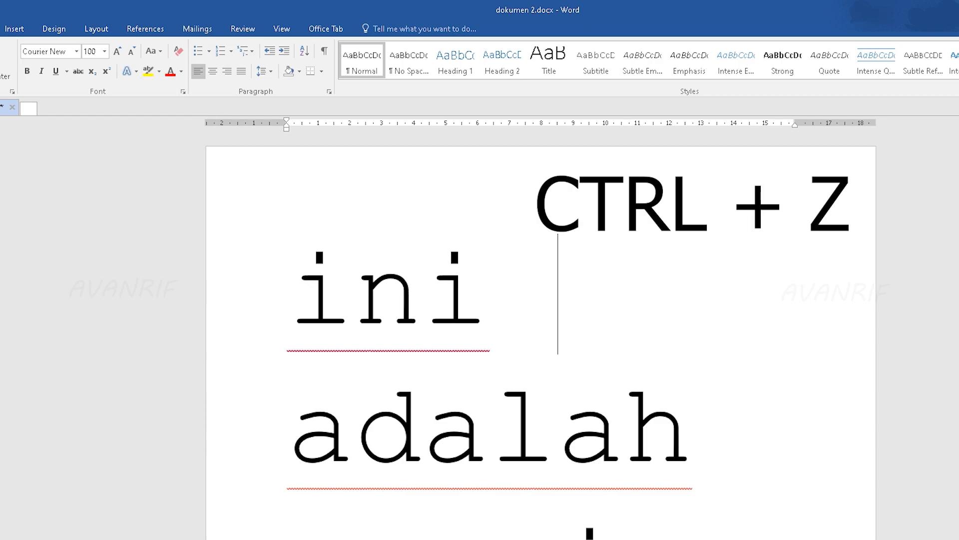
key(ctrl+z)
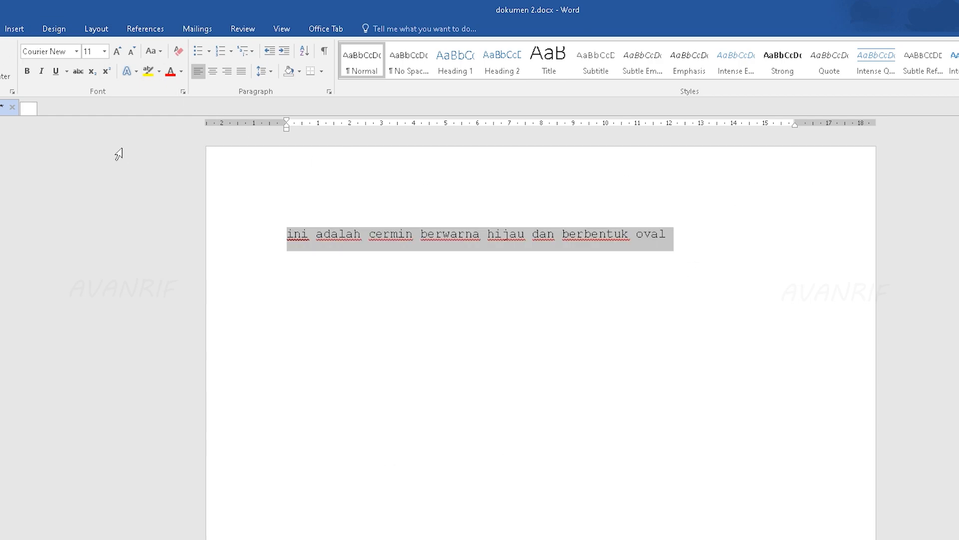
Increase the sentence's font size two steps to 14, and decrease it two steps to 11
click(118, 50)
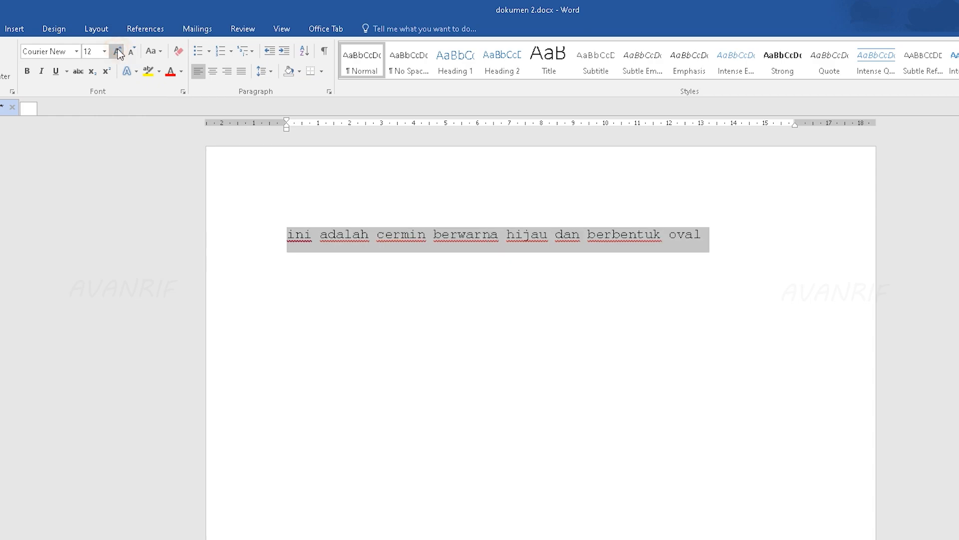
click(118, 49)
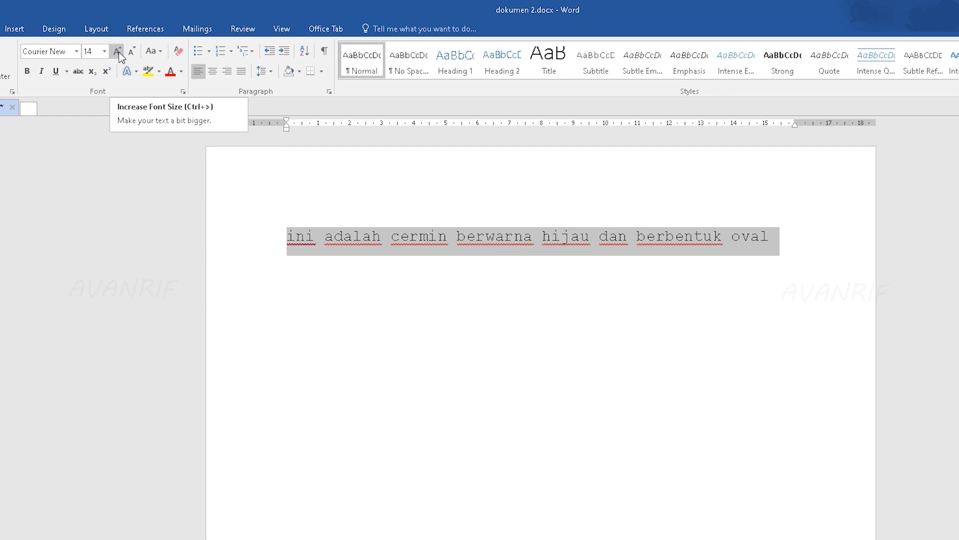
click(132, 51)
click(132, 50)
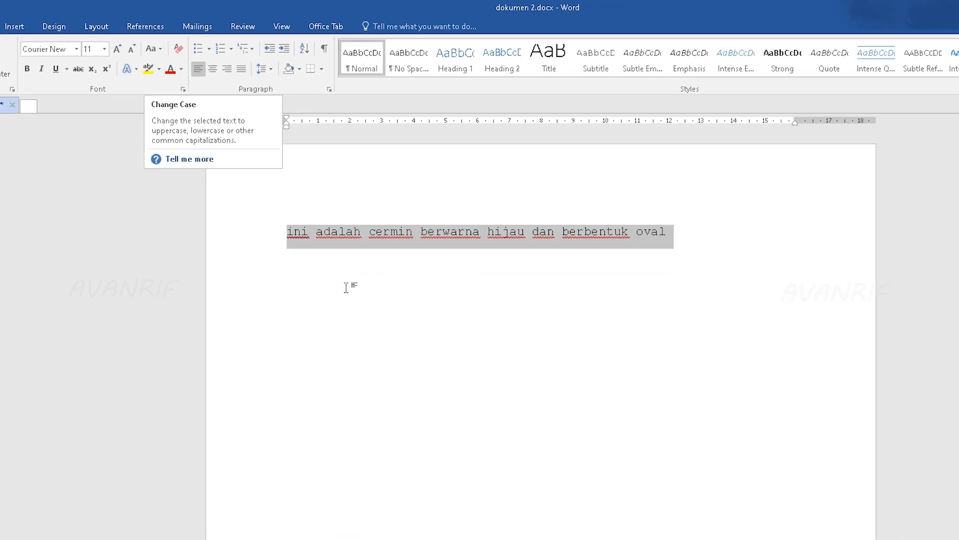
Change the whole sentence to Sentence case
click(525, 383)
mouse_move(287, 231)
mouse_down()
mouse_move(670, 232)
mouse_move(280, 237)
mouse_up()
click(591, 263)
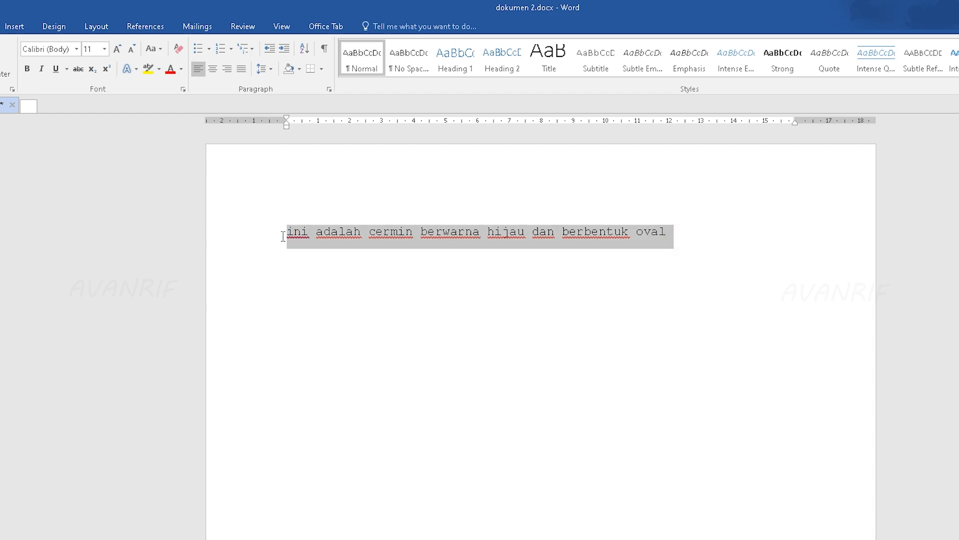
click(150, 46)
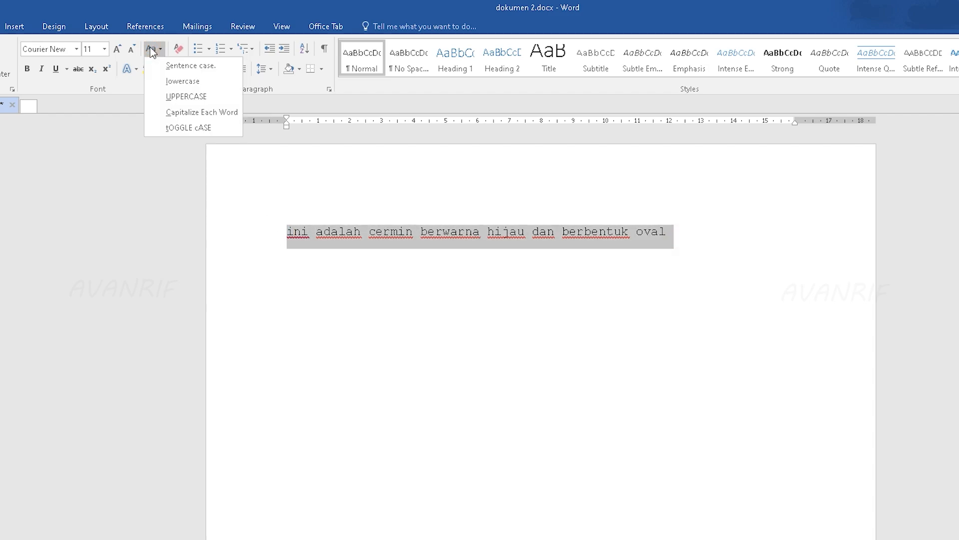
click(190, 66)
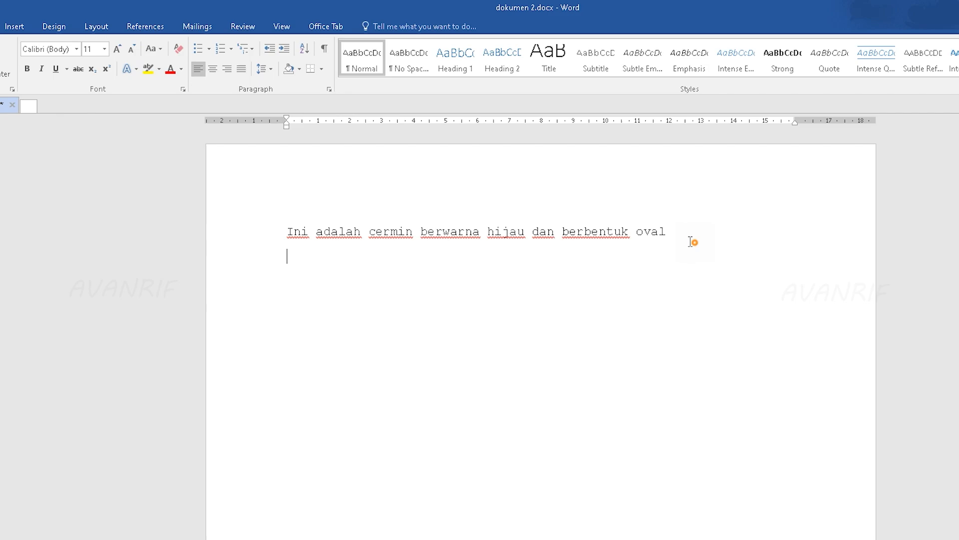
click(152, 53)
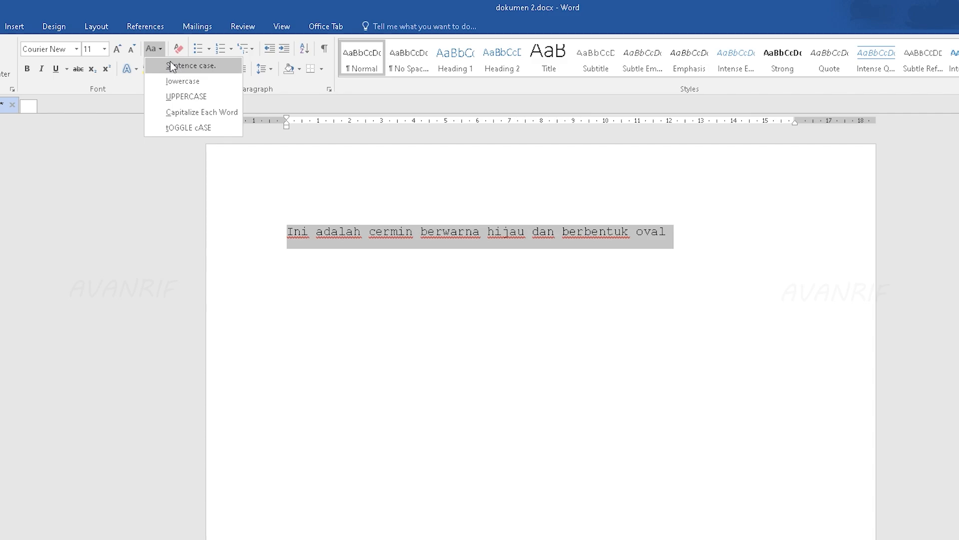
click(356, 249)
Format the whole sentence in Times New Roman with a font size of 12
click(296, 242)
drag(286, 231, 295, 242)
click(351, 263)
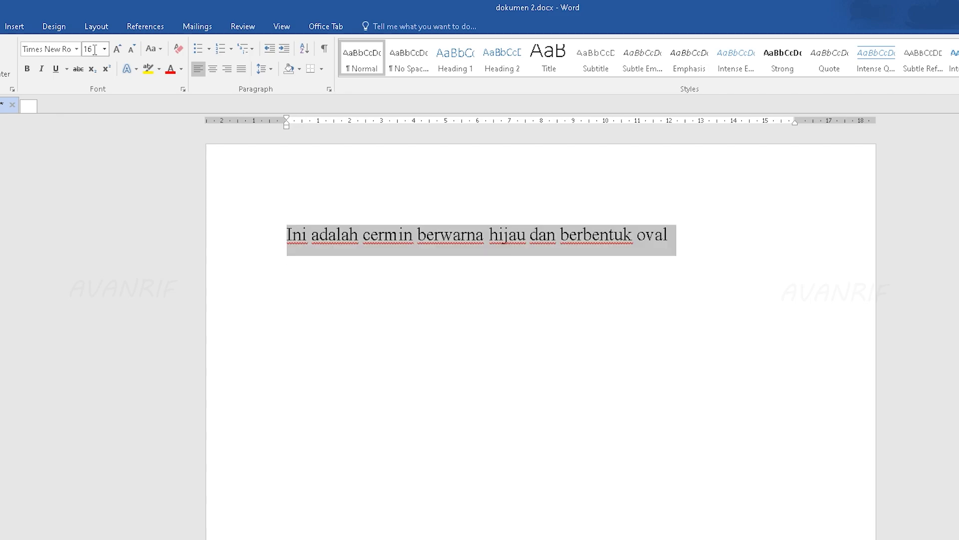
click(92, 50)
text(12)
key(Return)
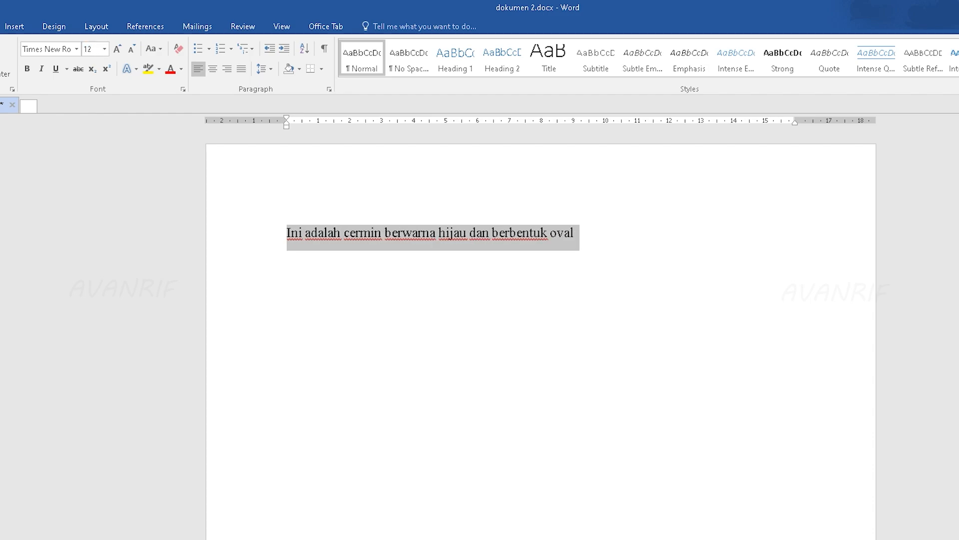
Convert the sentence to lowercase
click(152, 46)
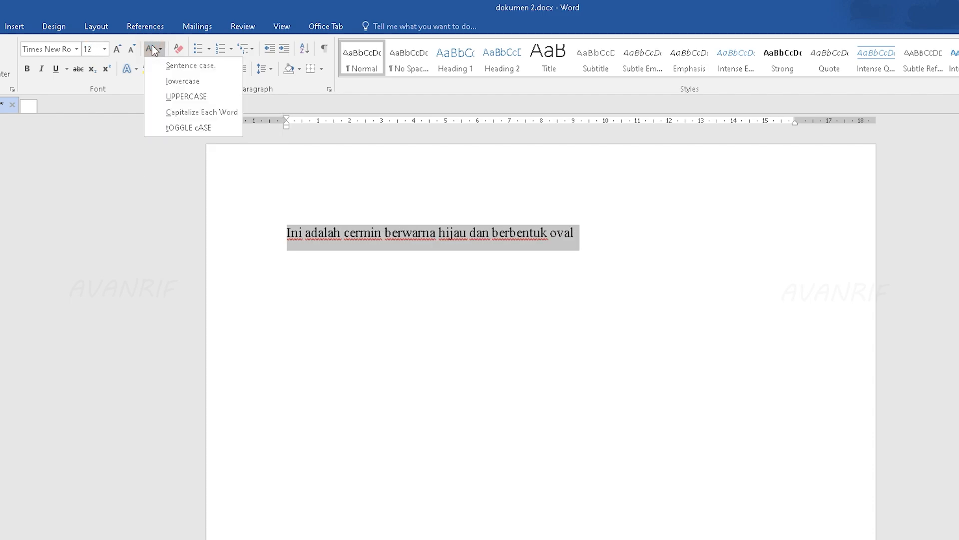
click(172, 80)
click(388, 270)
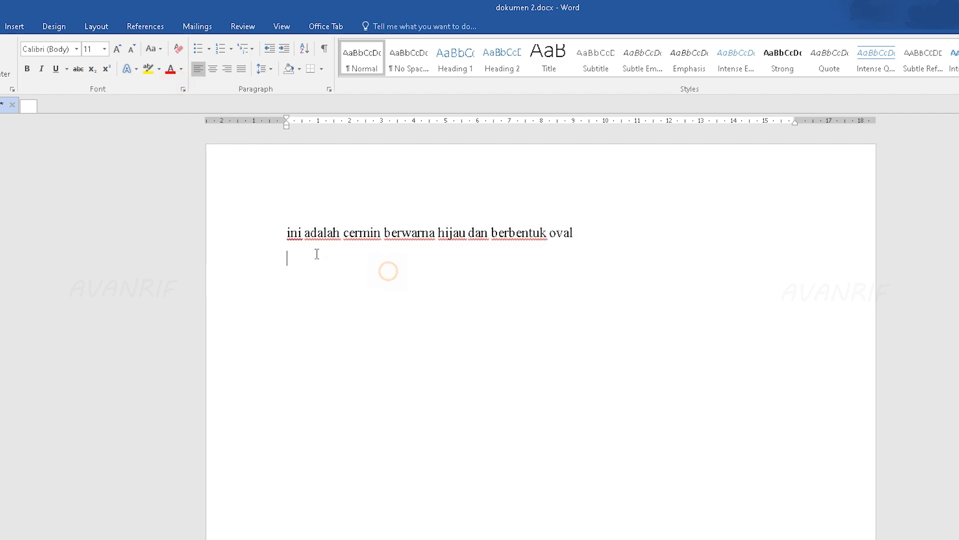
Convert the sentence to UPPERCASE
drag(584, 232, 296, 224)
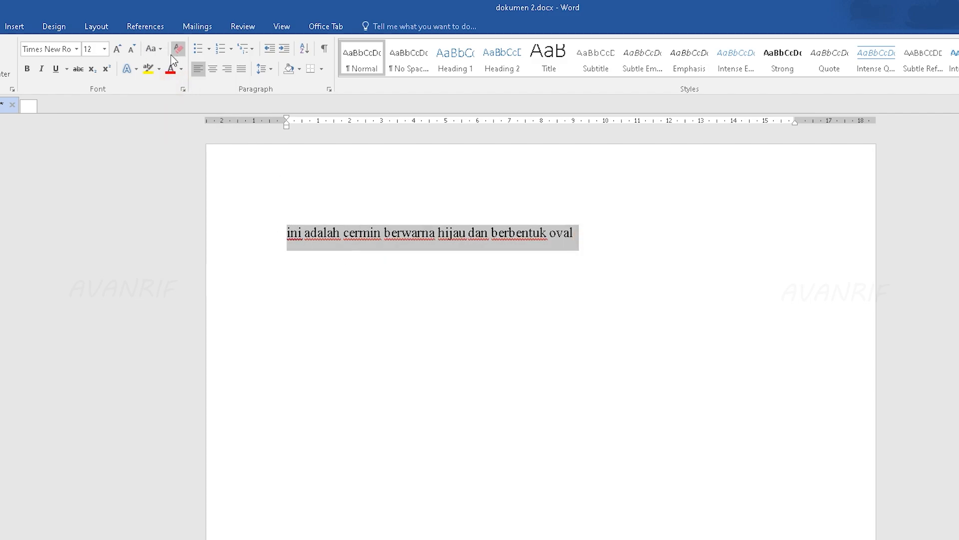
click(152, 49)
click(184, 101)
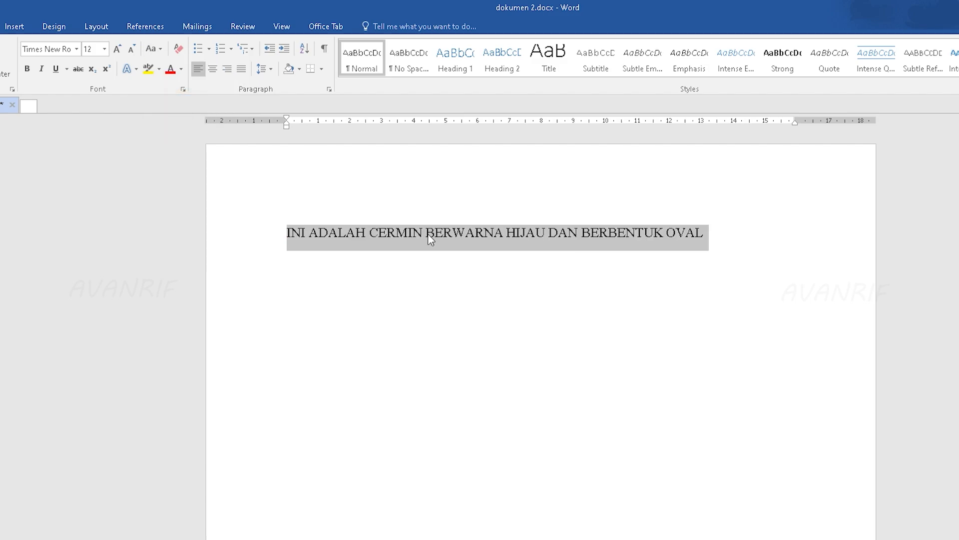
click(634, 268)
Apply Capitalize Each Word to the whole sentence
drag(710, 233, 250, 226)
click(151, 48)
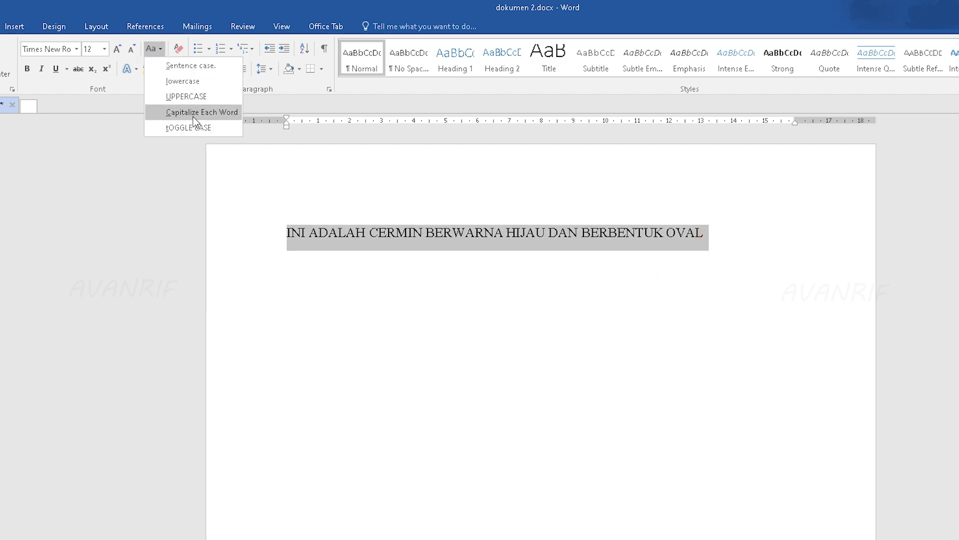
click(193, 116)
click(304, 239)
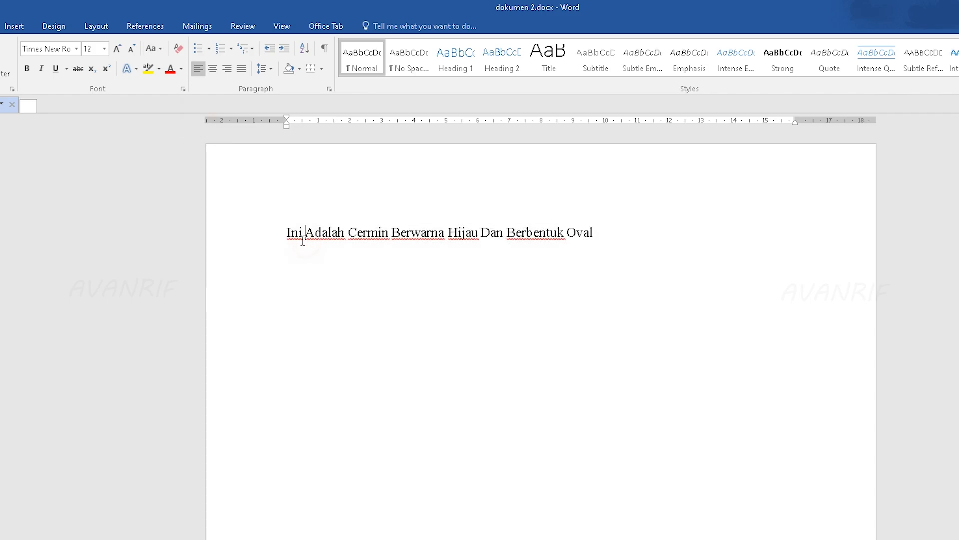
Apply tOGGLE cASE to the whole sentence and check the letters of its first word
drag(285, 235, 315, 234)
key(ctrl+a)
click(153, 48)
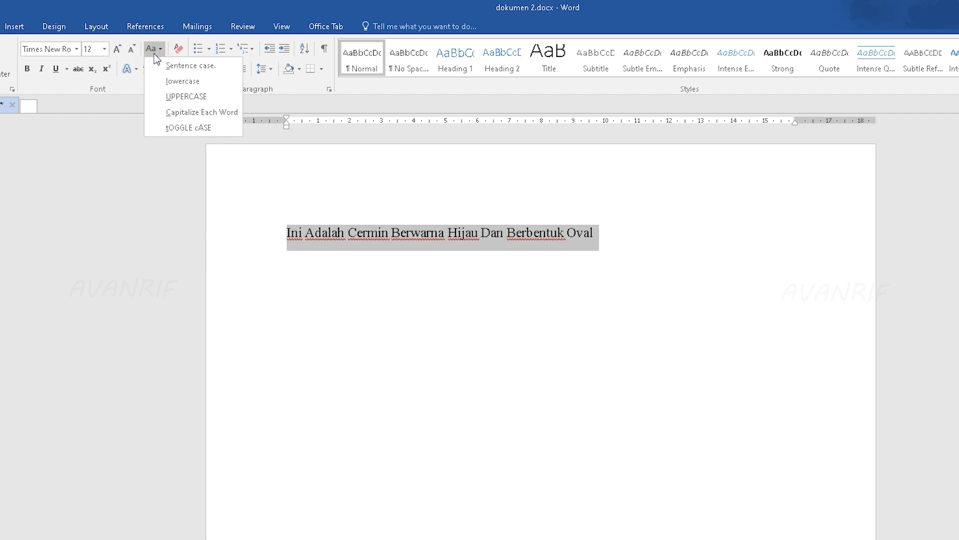
click(196, 130)
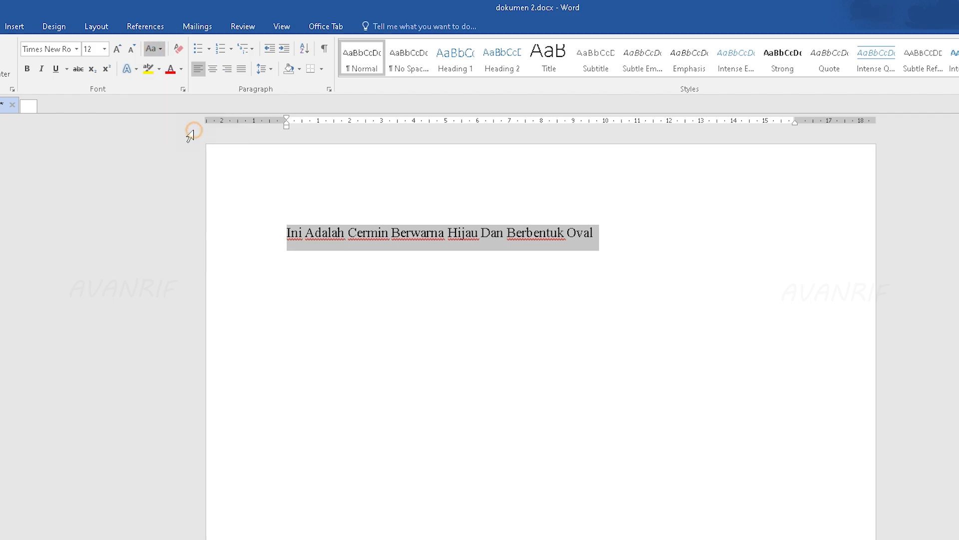
click(350, 262)
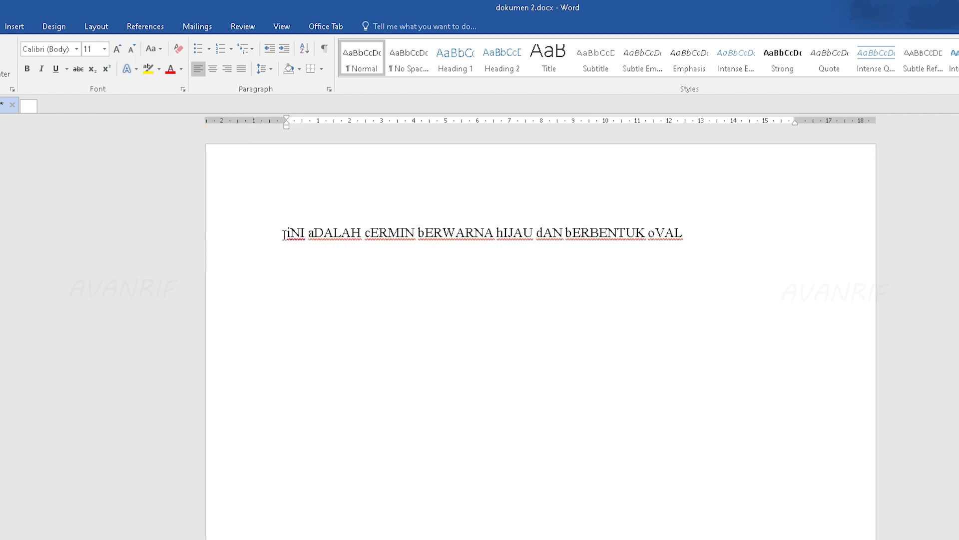
mouse_move(285, 235)
mouse_down()
mouse_move(313, 240)
mouse_move(300, 237)
mouse_up()
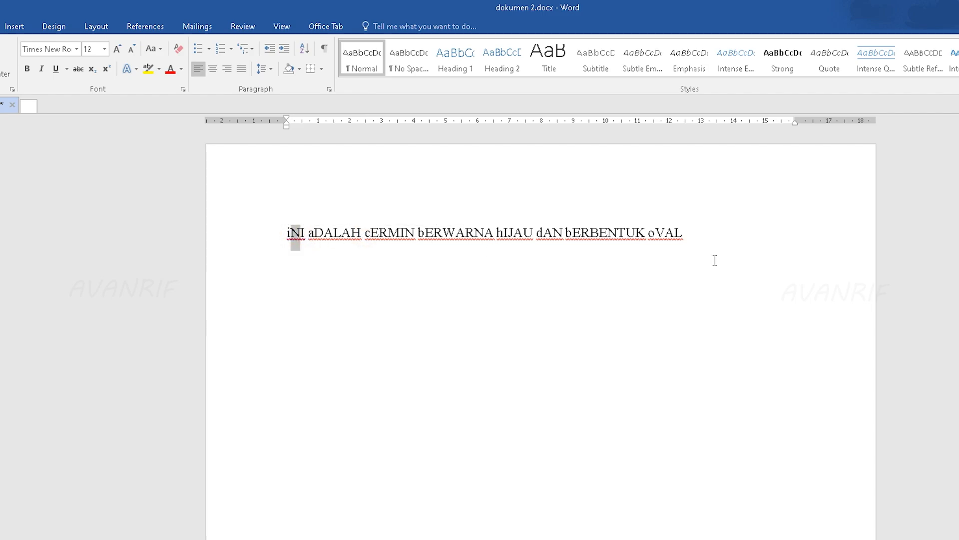
Convert the whole sentence to Sentence case
triple_click(378, 245)
click(162, 50)
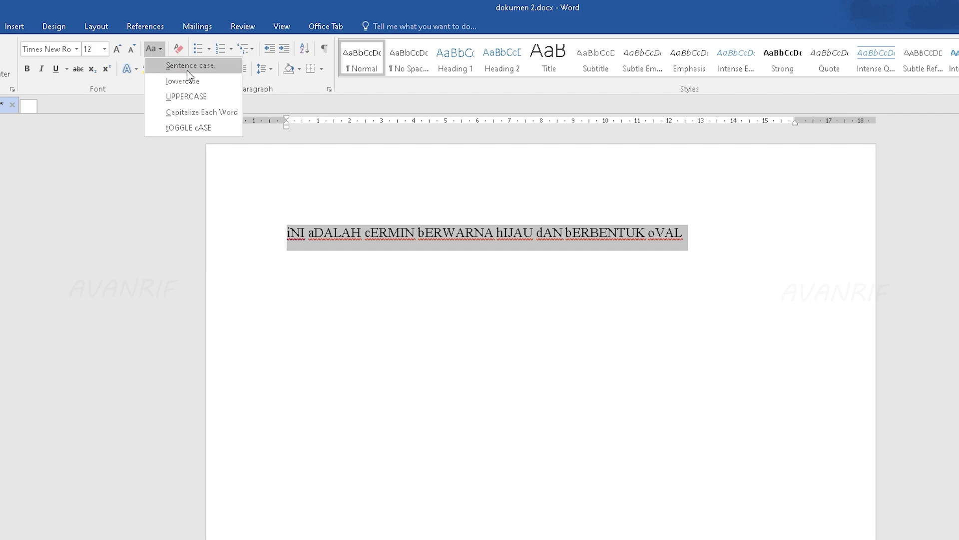
click(201, 66)
click(310, 271)
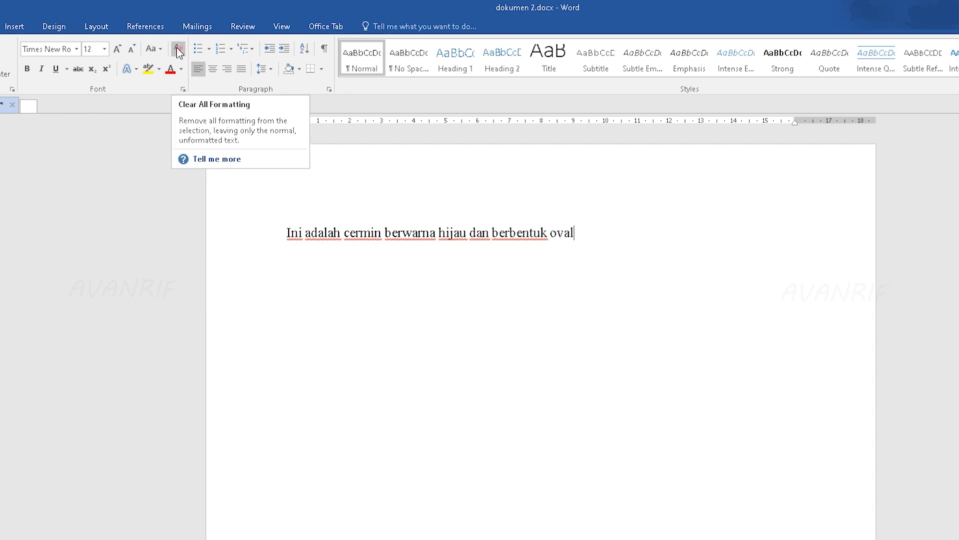
Make the whole sentence bold, italic and underlined
drag(621, 238, 219, 217)
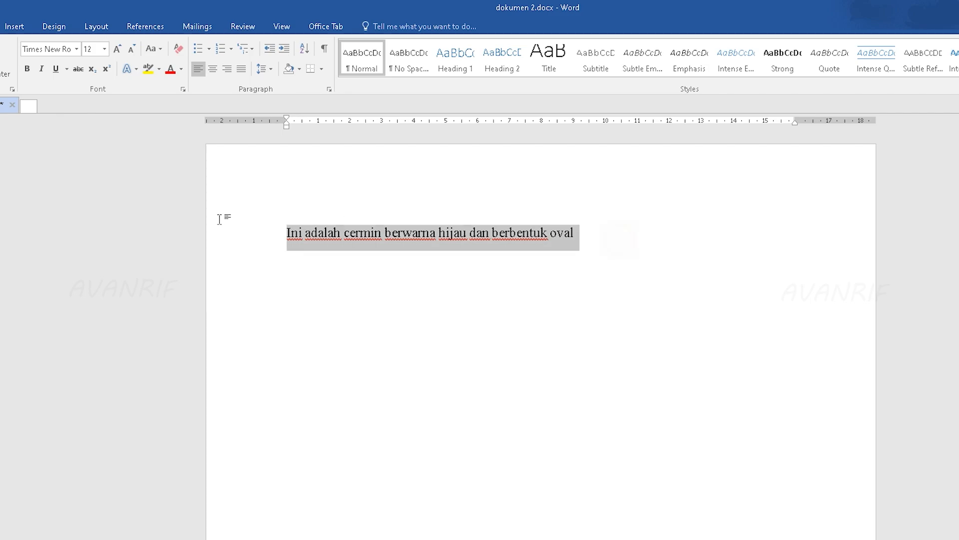
click(28, 68)
click(41, 69)
click(56, 69)
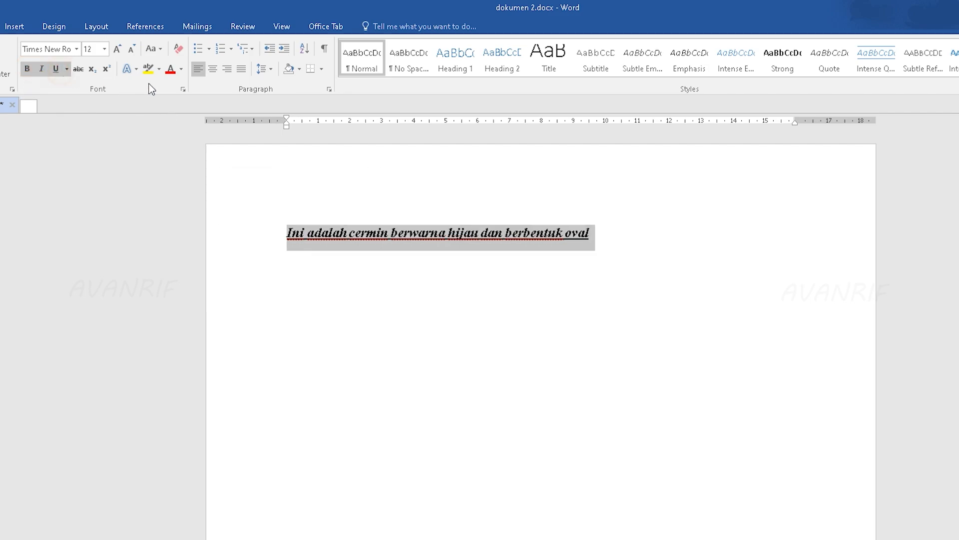
Apply the blue filled text effect preset to the whole sentence
click(138, 70)
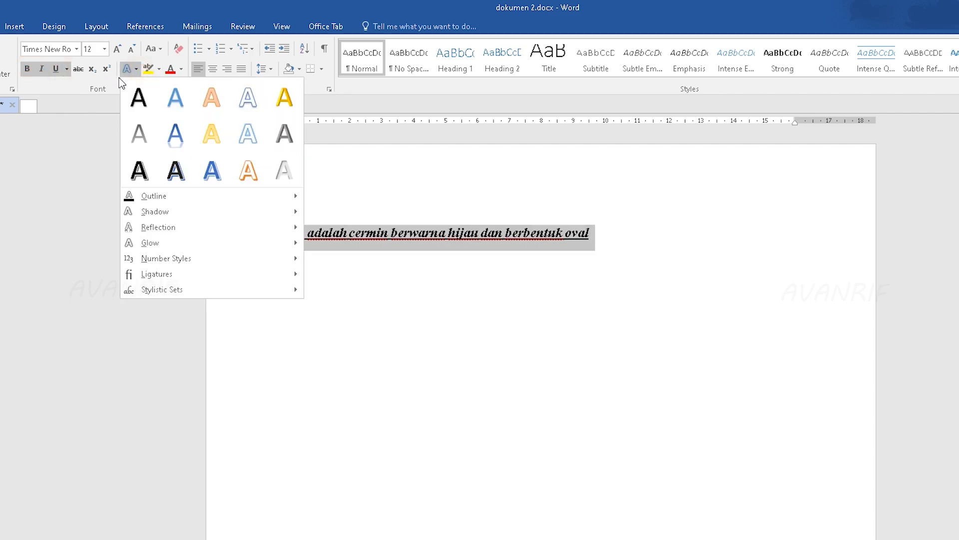
click(174, 98)
click(471, 254)
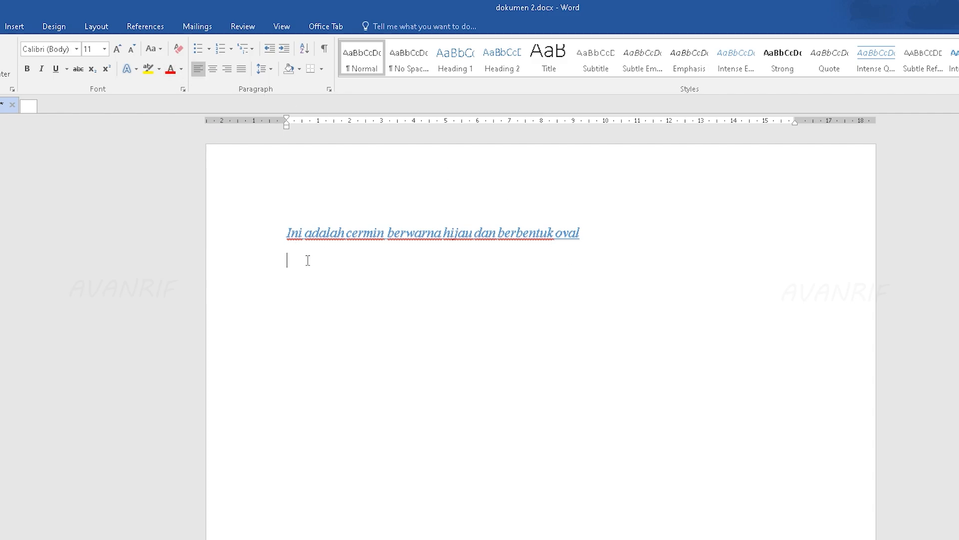
Clear all formatting from the whole sentence
drag(611, 244, 255, 233)
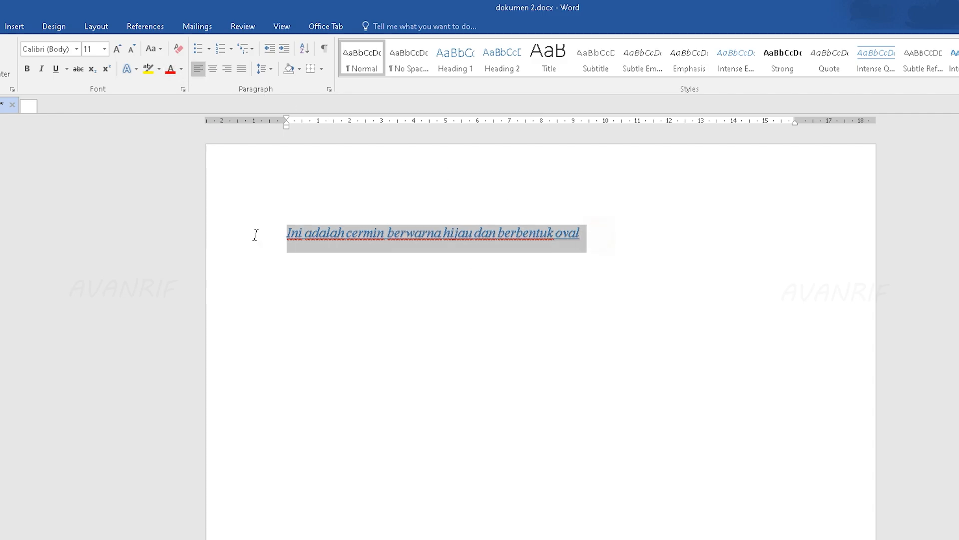
click(175, 50)
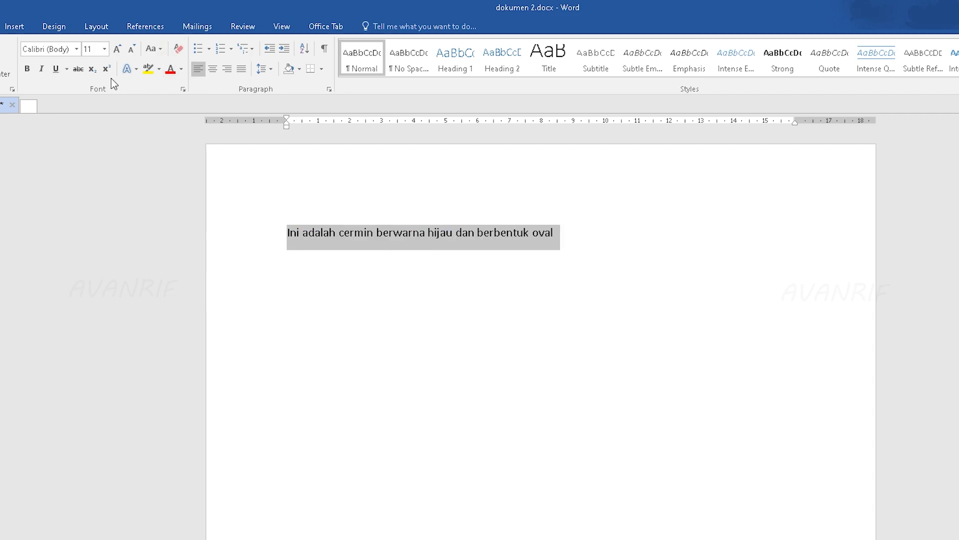
click(604, 192)
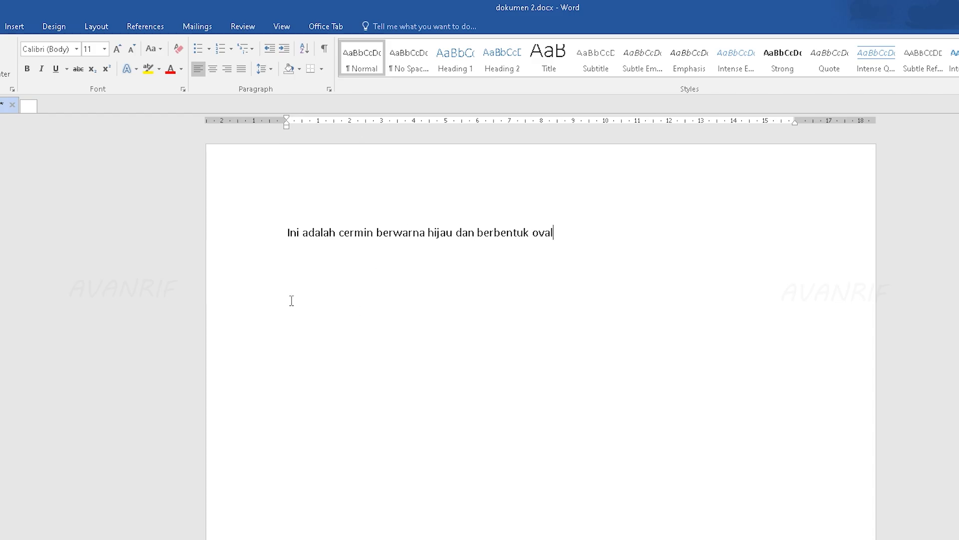
Make the whole sentence bold
drag(411, 322, 233, 197)
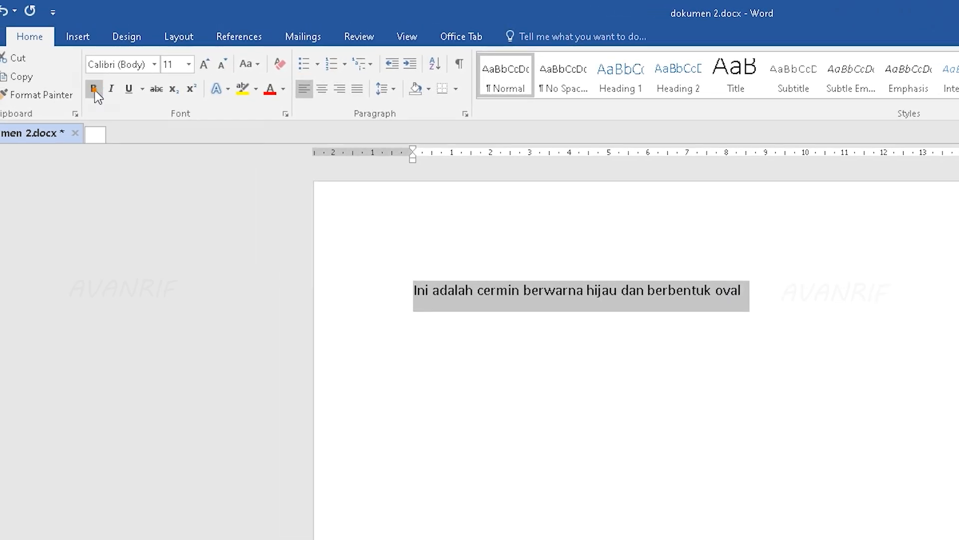
click(94, 93)
click(567, 321)
Change the sentence's font to Times New Roman and remove its bold formatting
drag(795, 291, 400, 287)
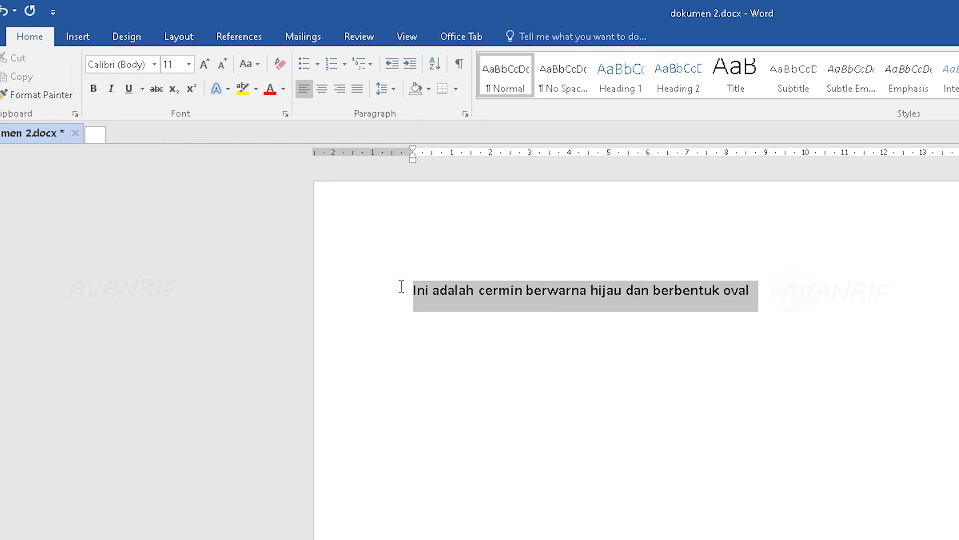
click(154, 65)
click(142, 153)
click(664, 292)
drag(805, 293, 413, 287)
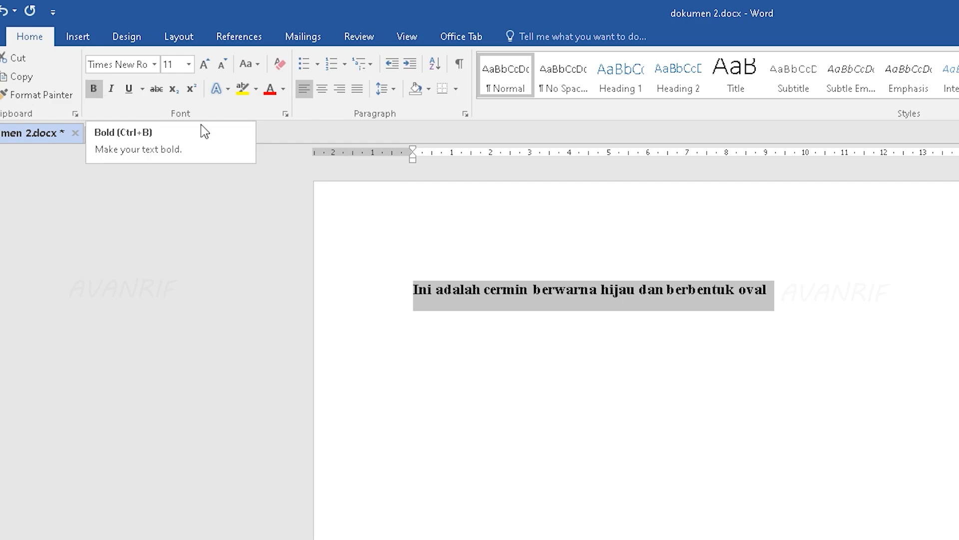
click(93, 89)
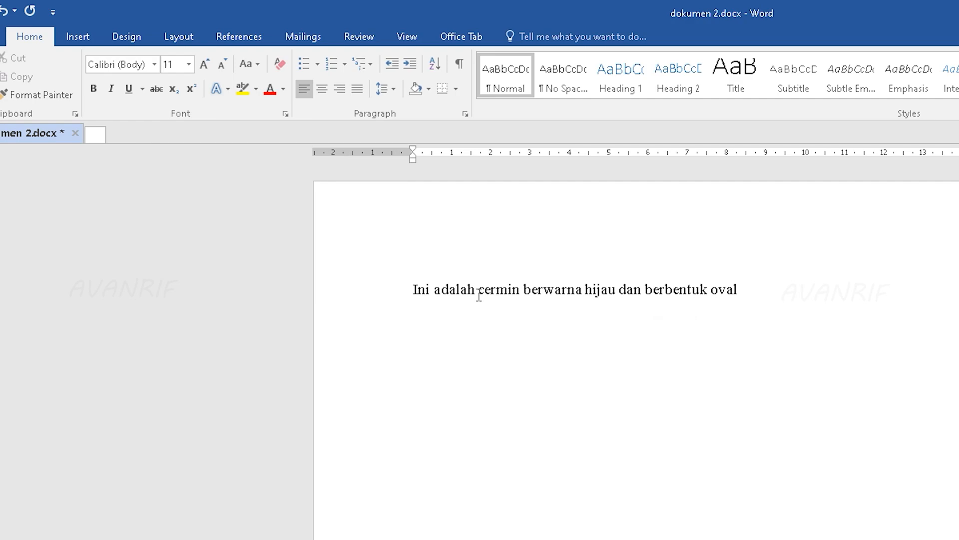
Italicize only the word "cermin" in the sentence
drag(480, 293, 520, 295)
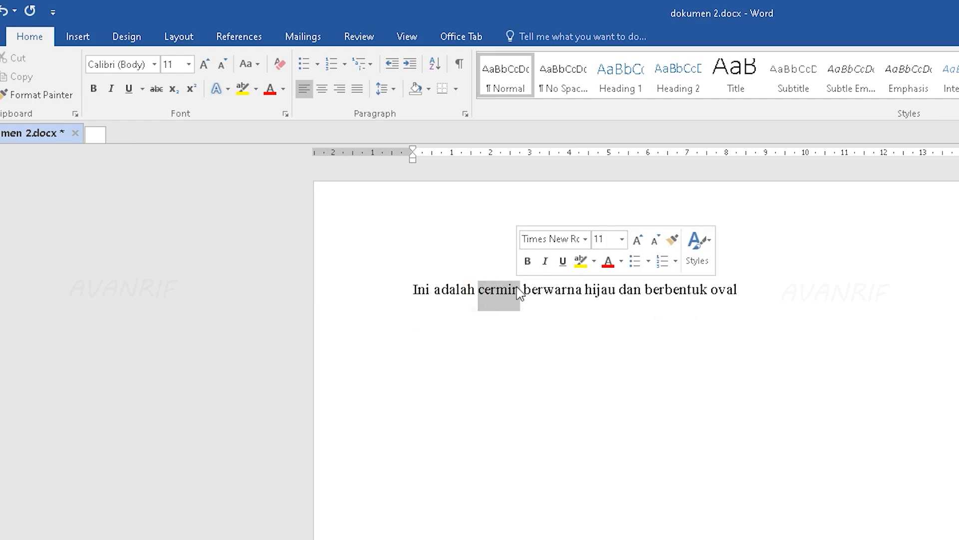
click(111, 91)
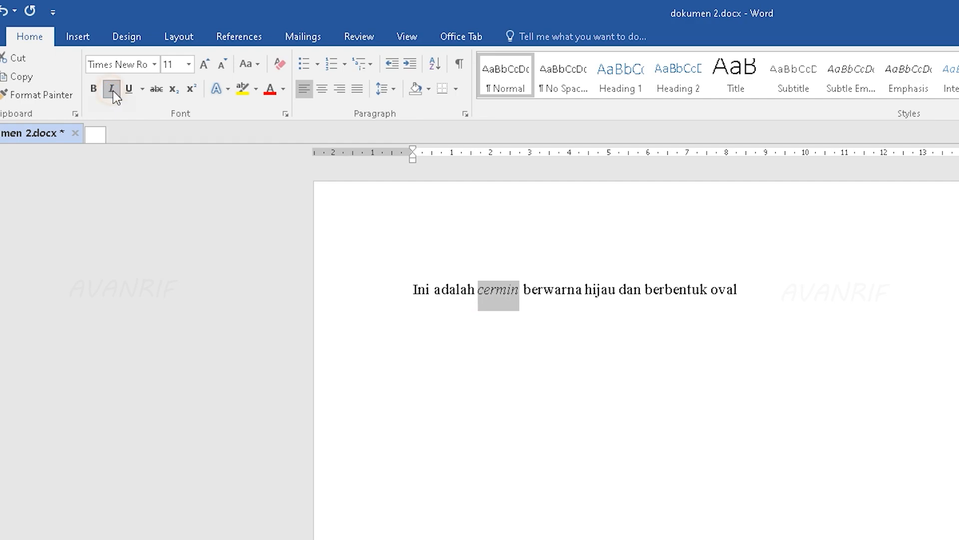
click(522, 342)
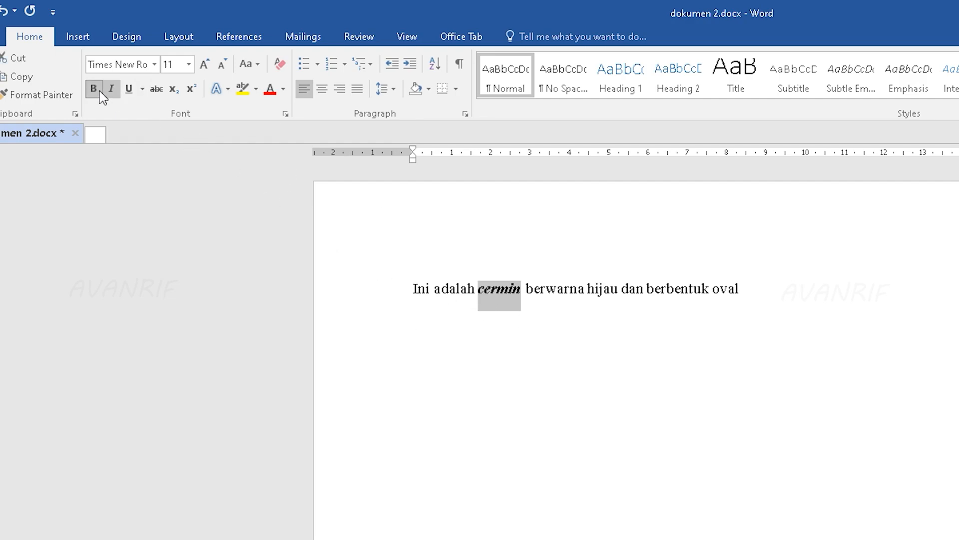
click(598, 316)
Underline only the last word of the sentence, "oval"
drag(740, 289, 715, 285)
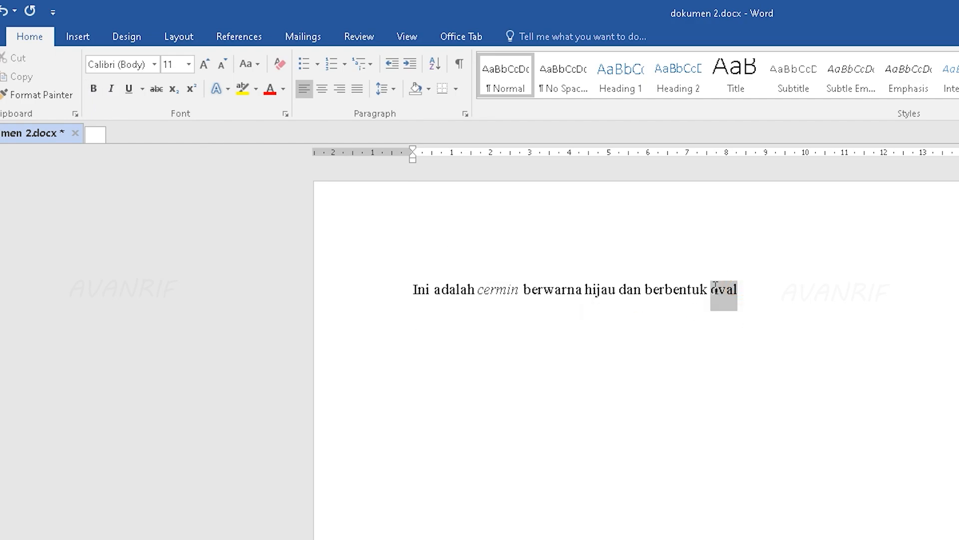
click(131, 89)
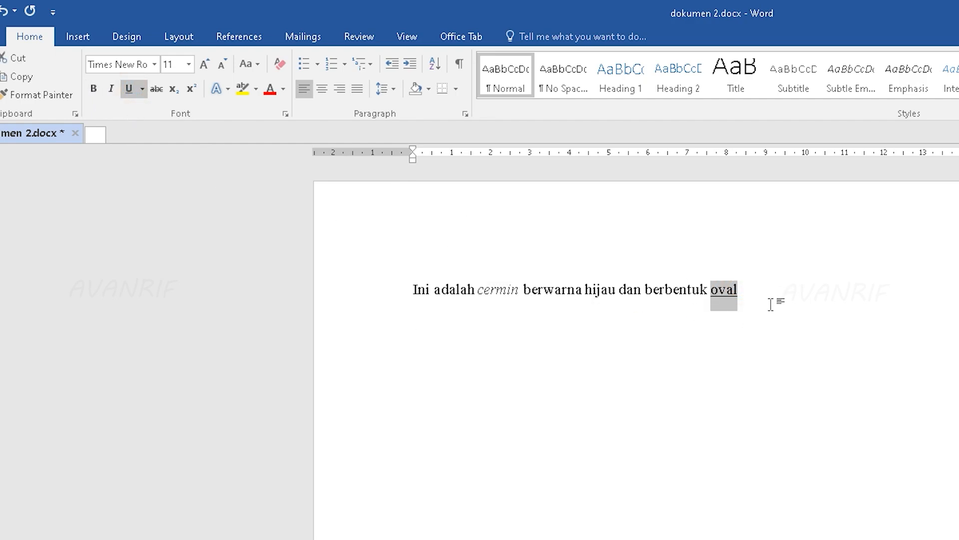
click(724, 303)
Apply bold, italic and underline together to the entire sentence
drag(777, 287, 411, 259)
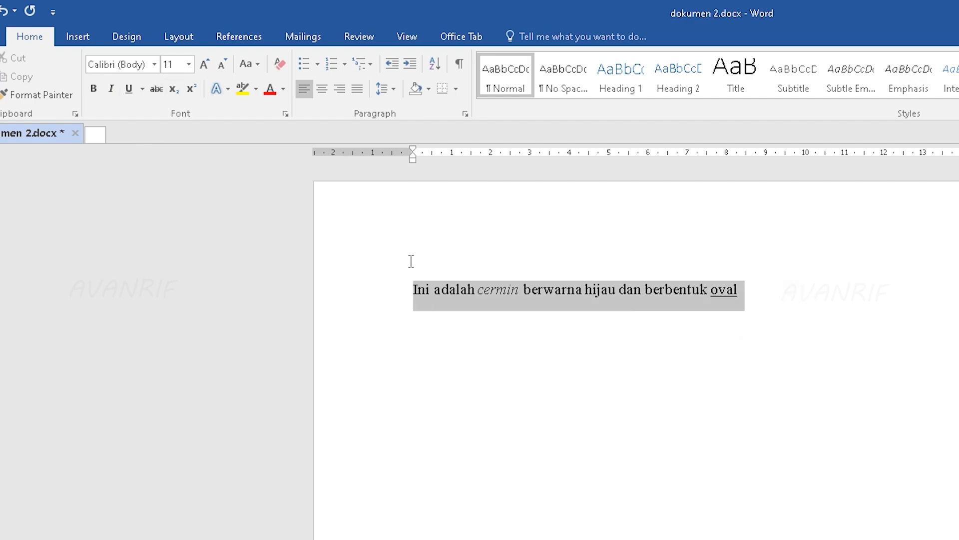
click(95, 89)
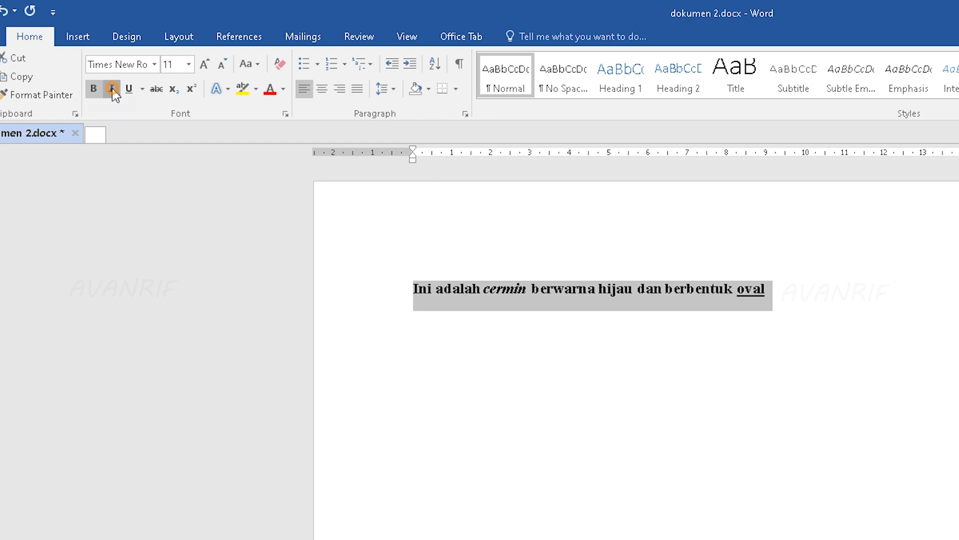
click(111, 89)
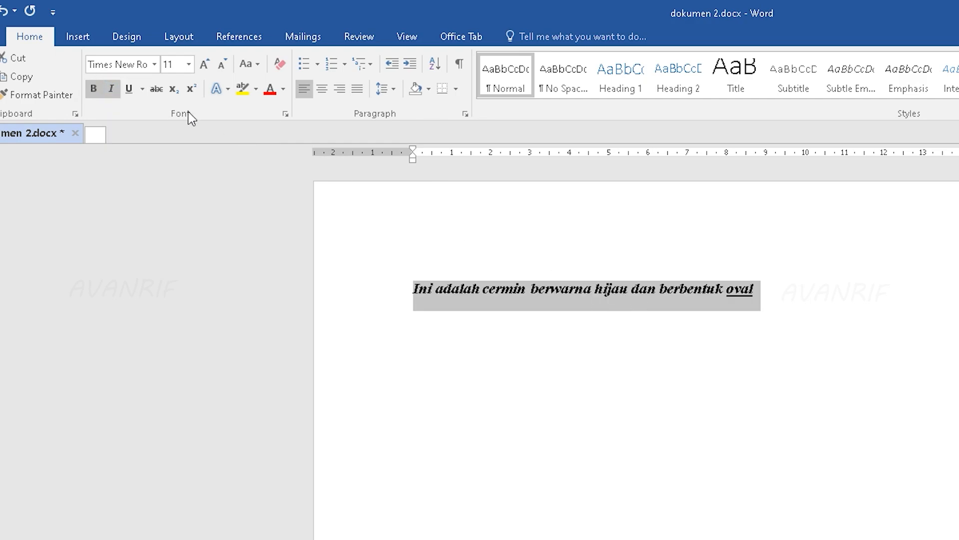
click(131, 89)
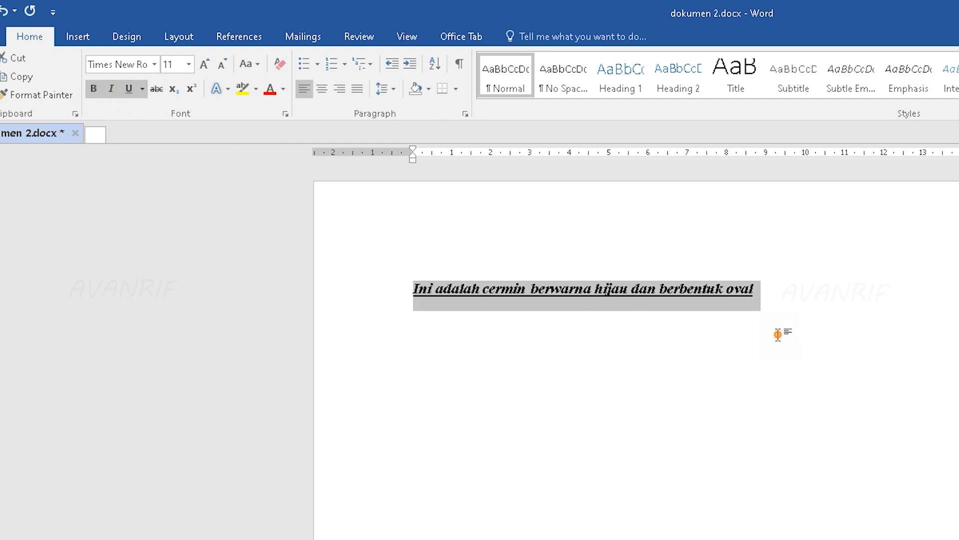
Remove the bold, italic and underline formatting from the whole sentence
click(782, 325)
drag(792, 291, 422, 268)
click(634, 354)
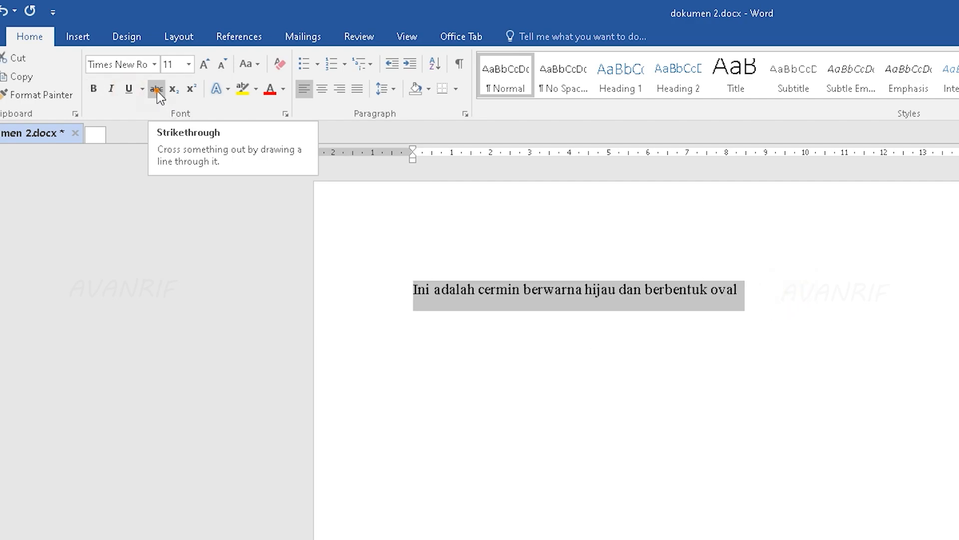
Apply strikethrough to the whole sentence and undo it
click(157, 90)
click(650, 340)
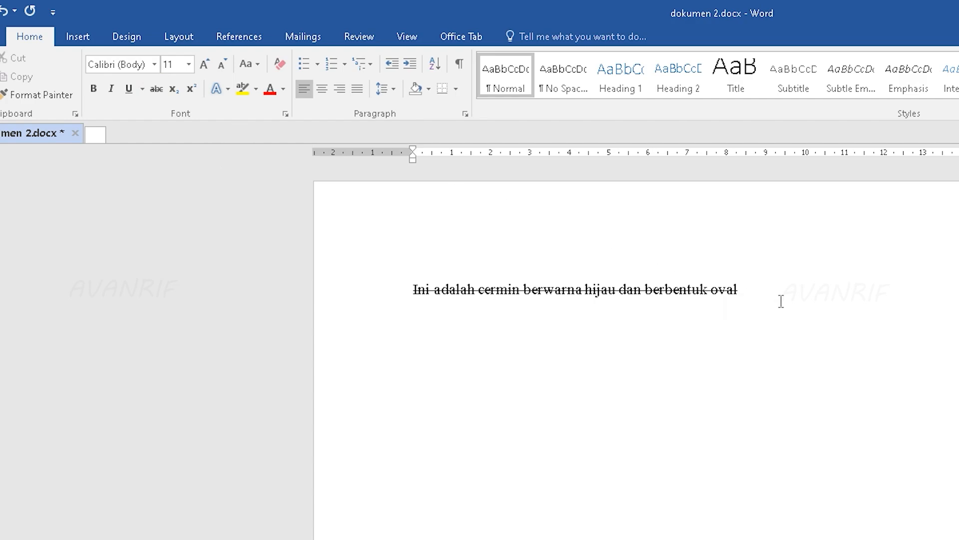
drag(772, 296, 423, 278)
click(701, 350)
key(ctrl+z)
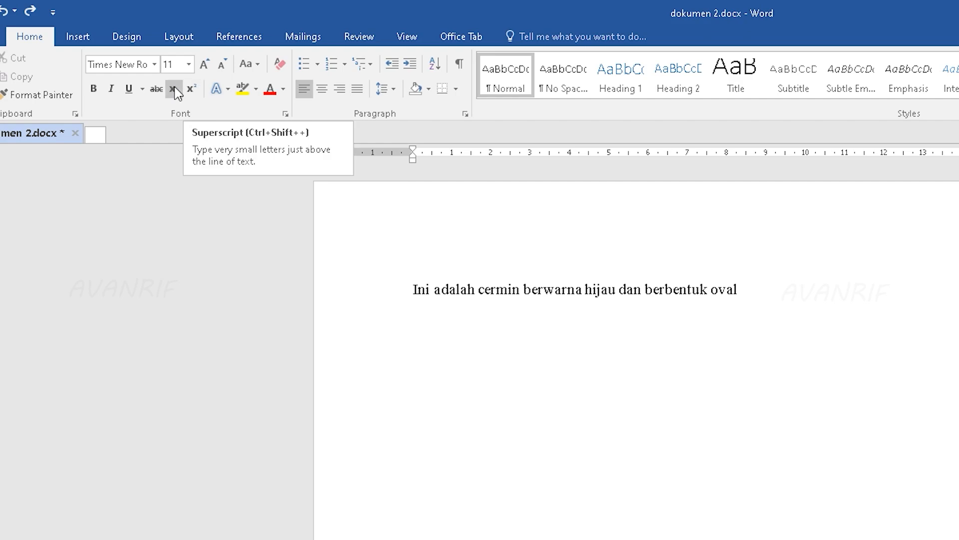
Add H2O on a new line below the sentence and make its 2 subscript
click(786, 290)
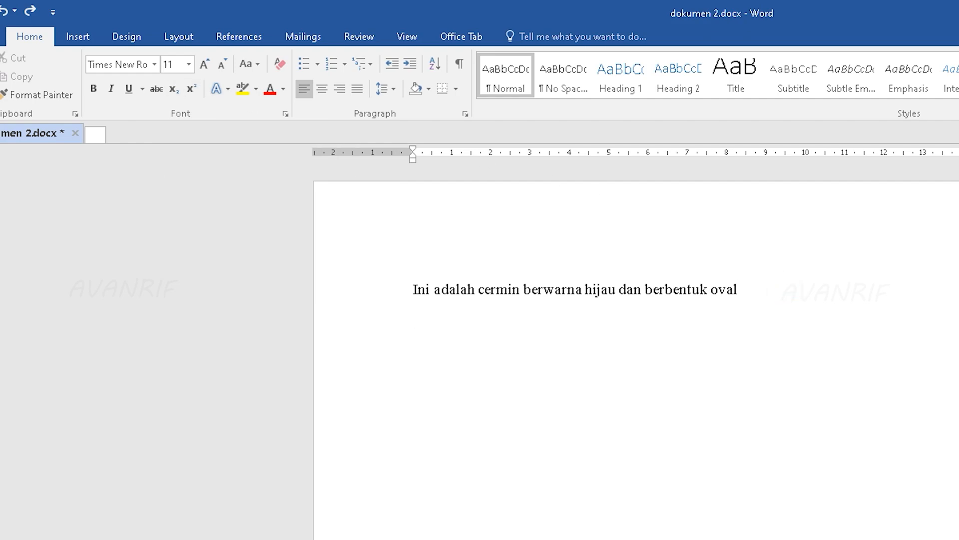
key(Return)
text(H20)
key(BackSpace)
text(O)
key(shift+Left)
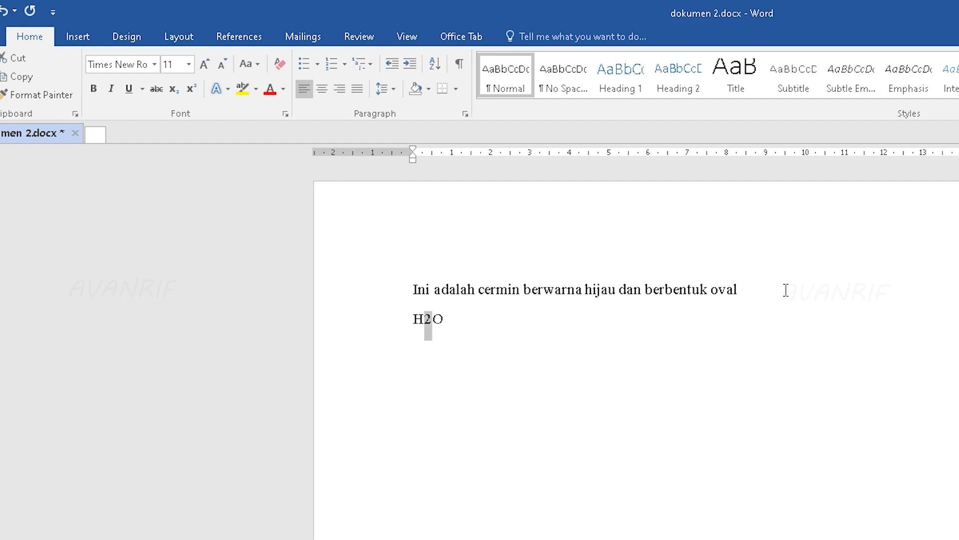
click(178, 91)
click(448, 328)
drag(447, 328, 415, 330)
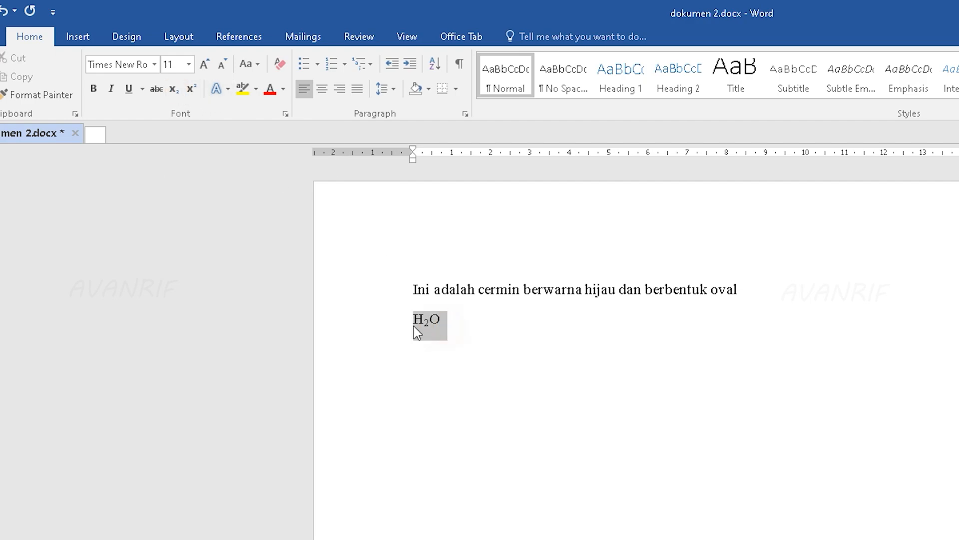
Add O2 on the line below H2O and make its 2 superscript
click(522, 370)
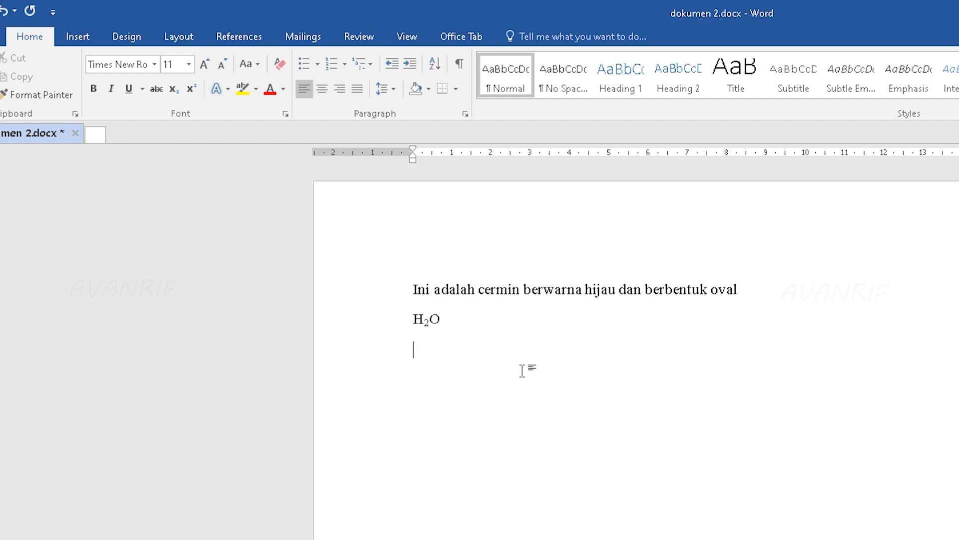
text(O2)
drag(445, 355, 427, 356)
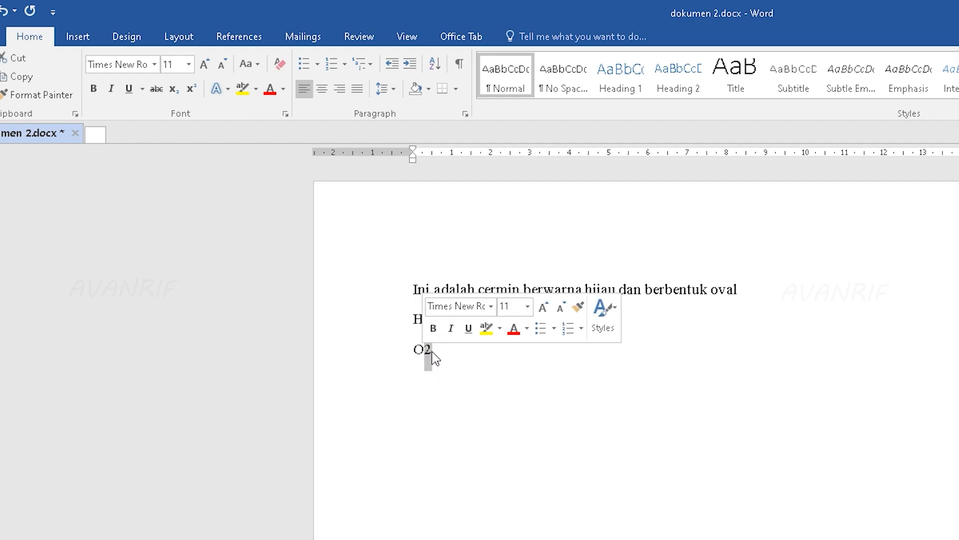
click(193, 92)
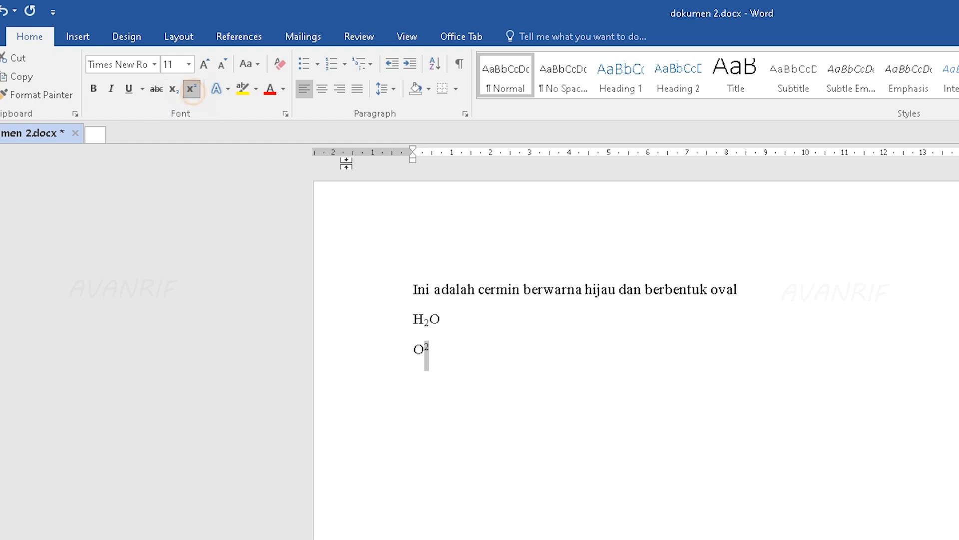
click(490, 368)
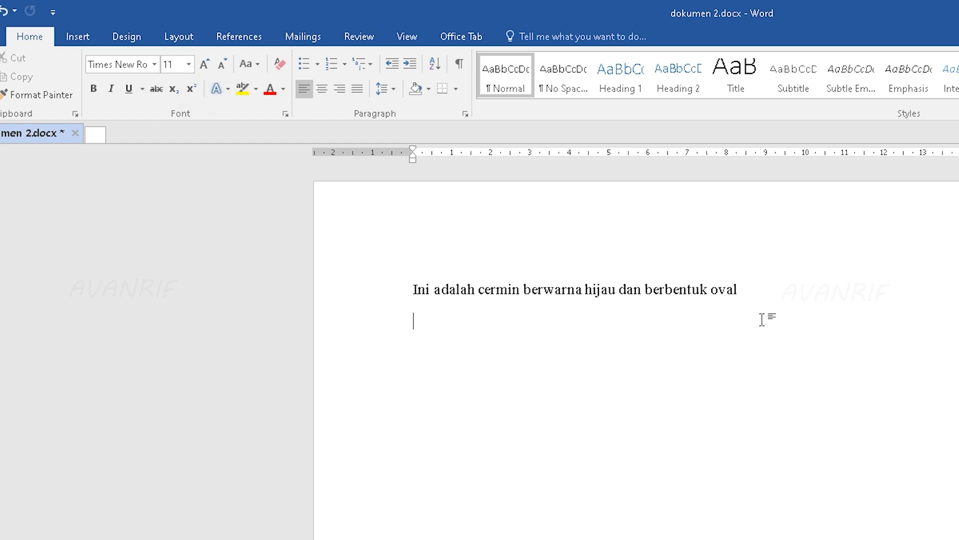
Examine the text effect presets and the outline, shadow, reflection and glow options for the whole sentence
drag(771, 297, 412, 288)
click(220, 89)
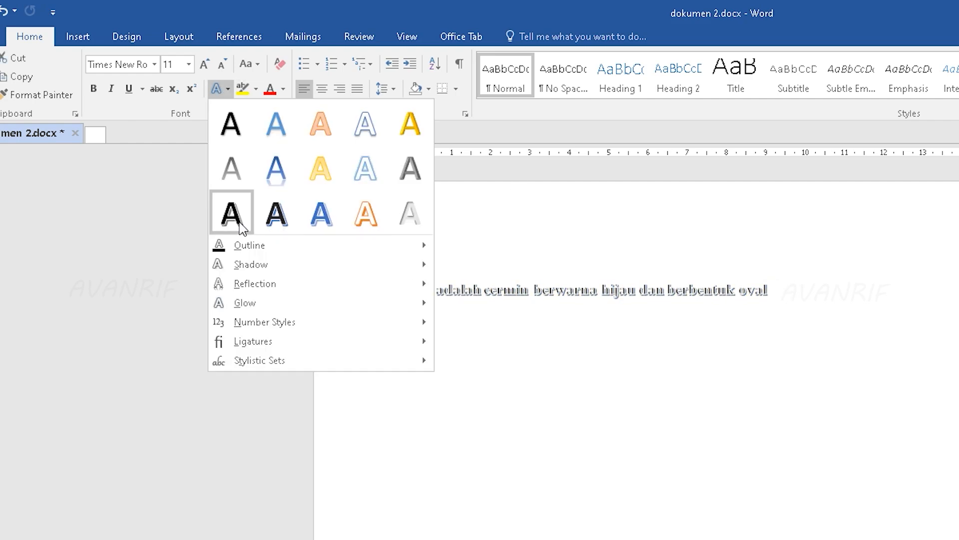
mouse_move(268, 245)
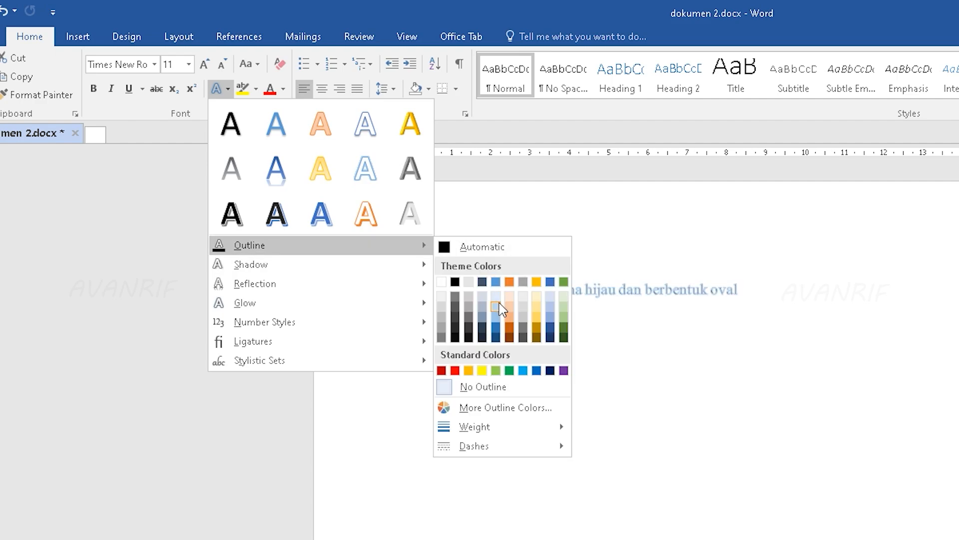
mouse_move(280, 270)
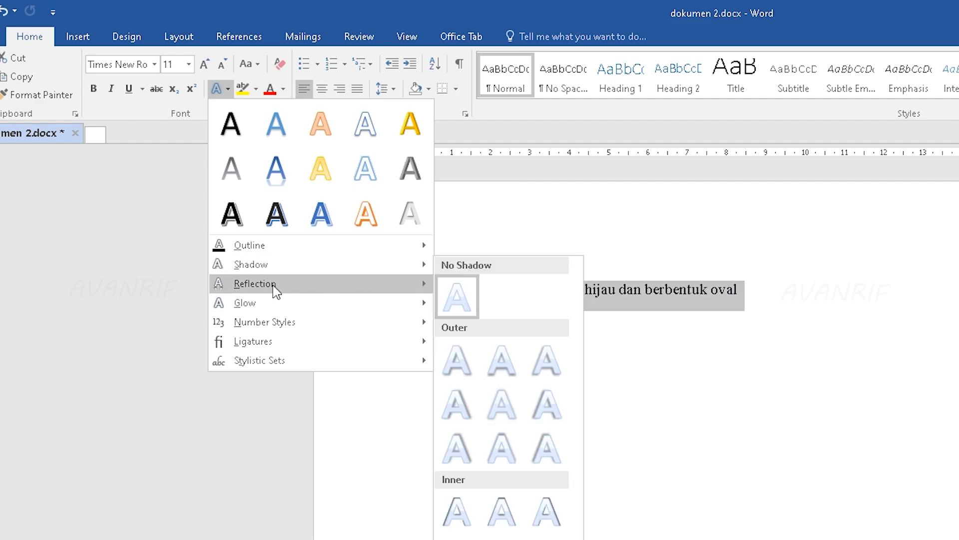
mouse_move(250, 284)
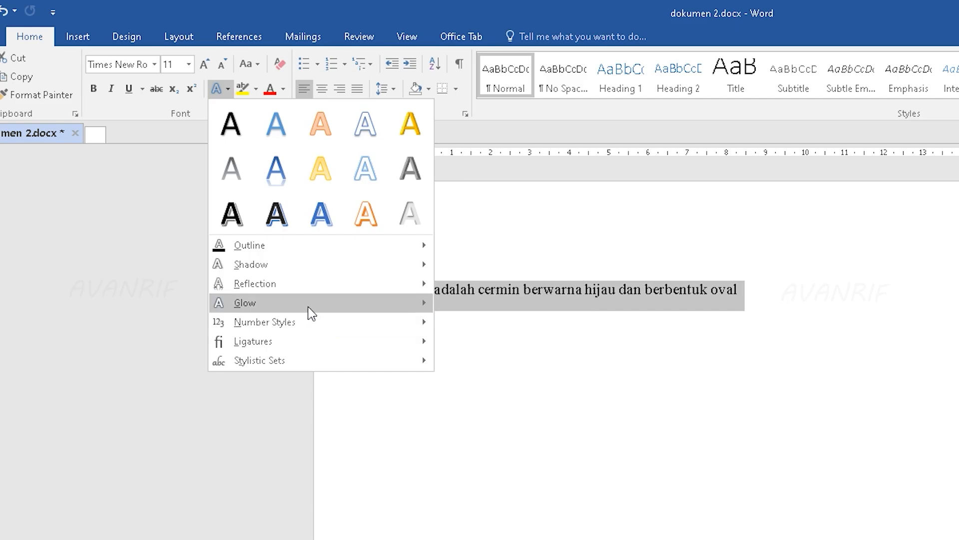
click(558, 294)
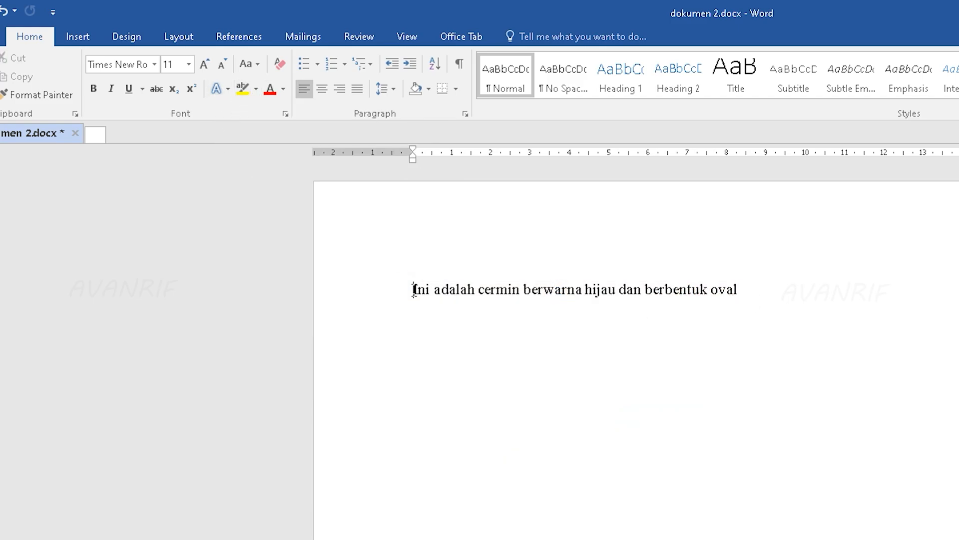
Highlight the whole sentence in bright green
drag(414, 290, 721, 288)
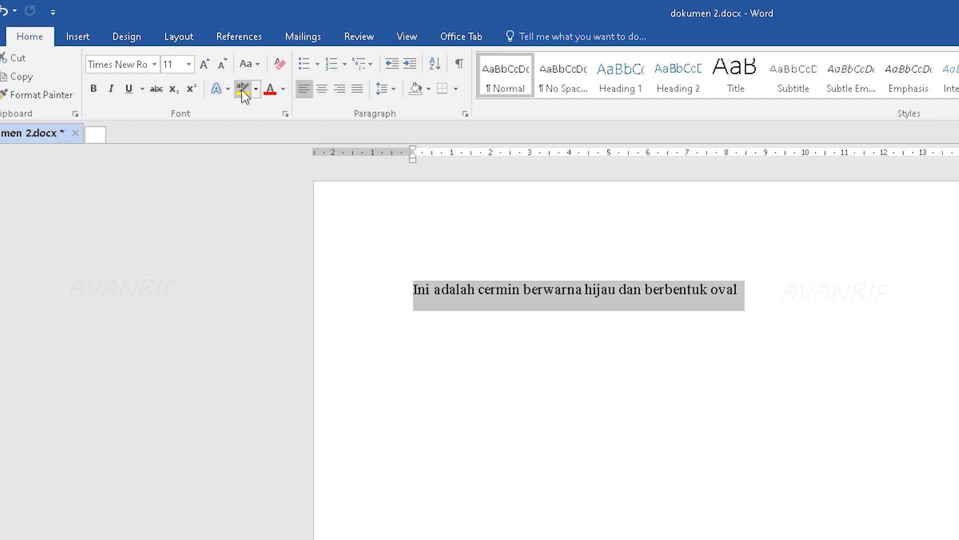
click(255, 89)
click(271, 113)
click(273, 114)
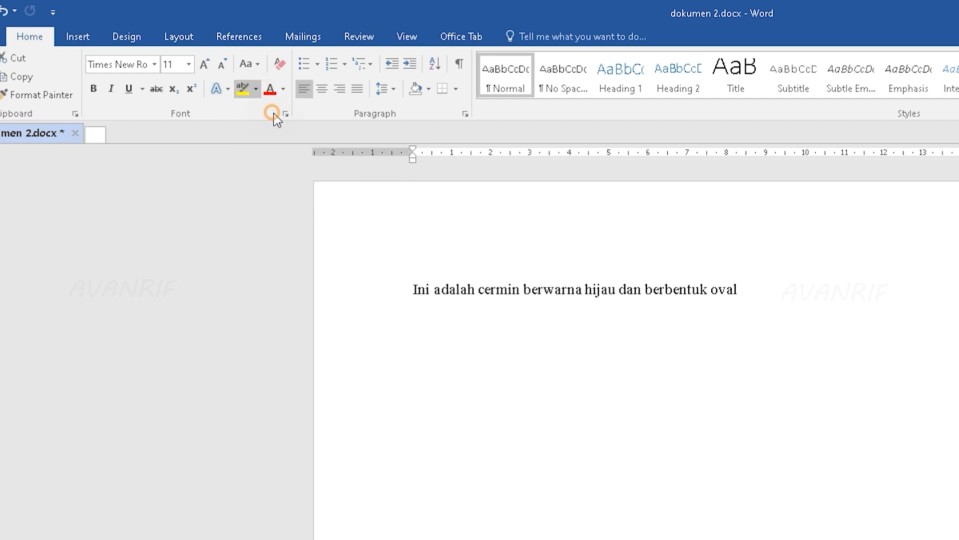
click(589, 344)
Remove the highlight colour from the whole sentence
drag(748, 285, 414, 289)
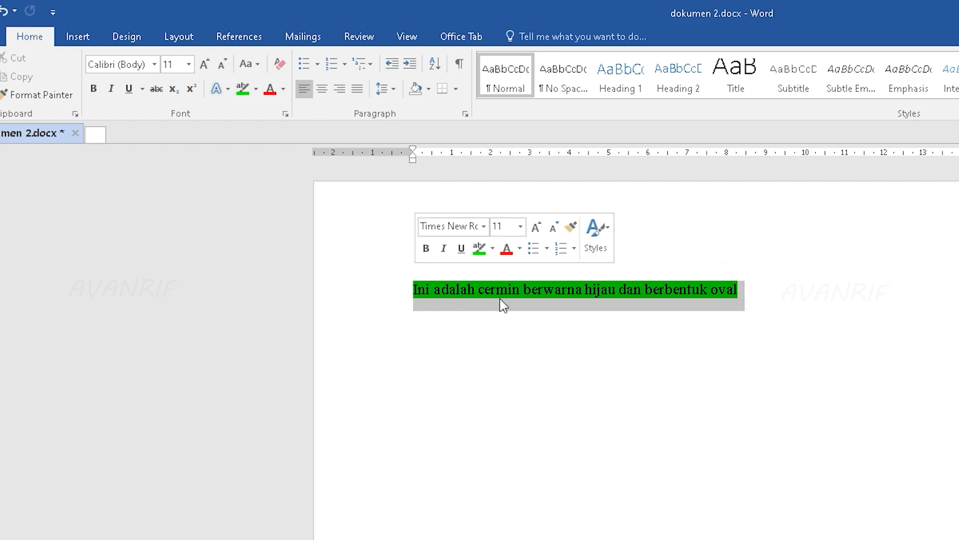
click(750, 321)
drag(741, 286, 413, 285)
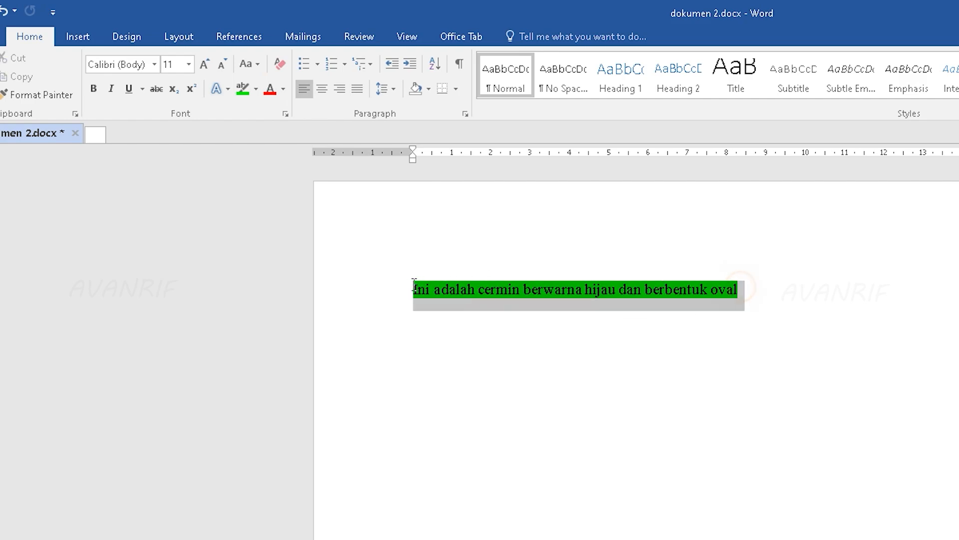
click(256, 90)
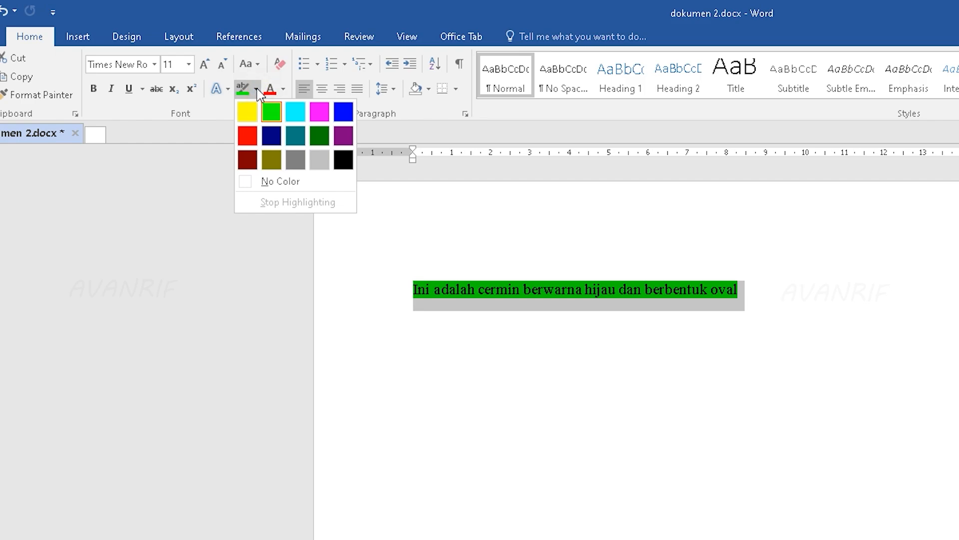
click(270, 183)
click(715, 350)
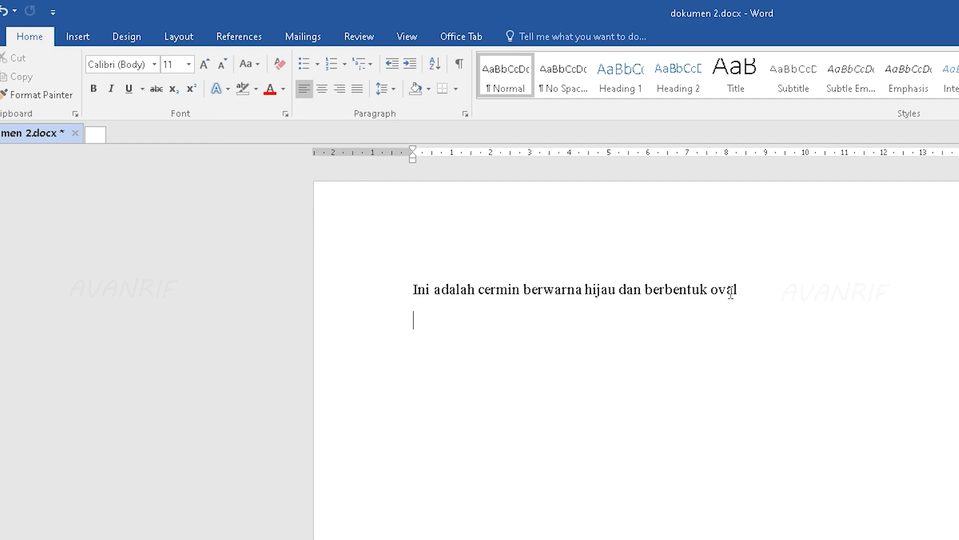
Set the font colour of the words "berwarna hijau" to the standard green
drag(740, 290, 683, 284)
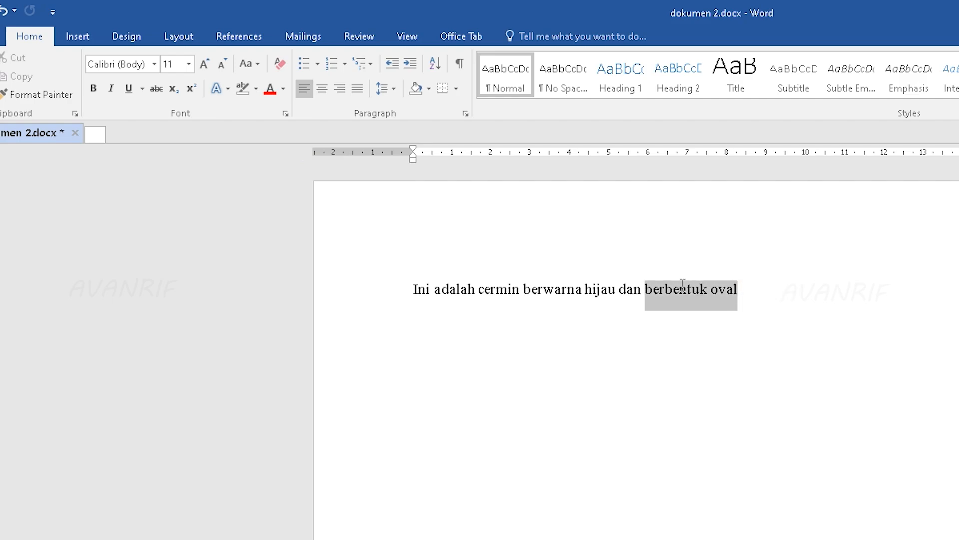
click(760, 296)
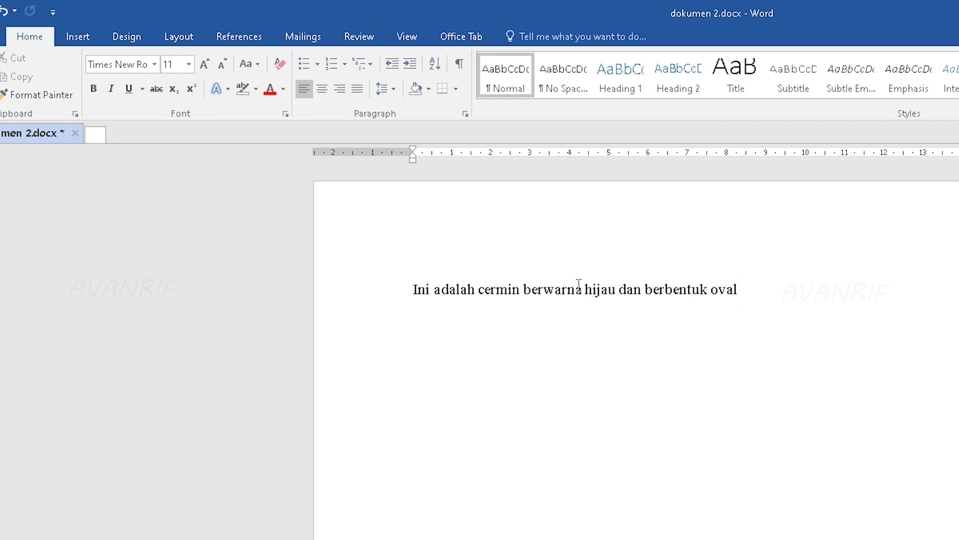
drag(524, 288, 607, 288)
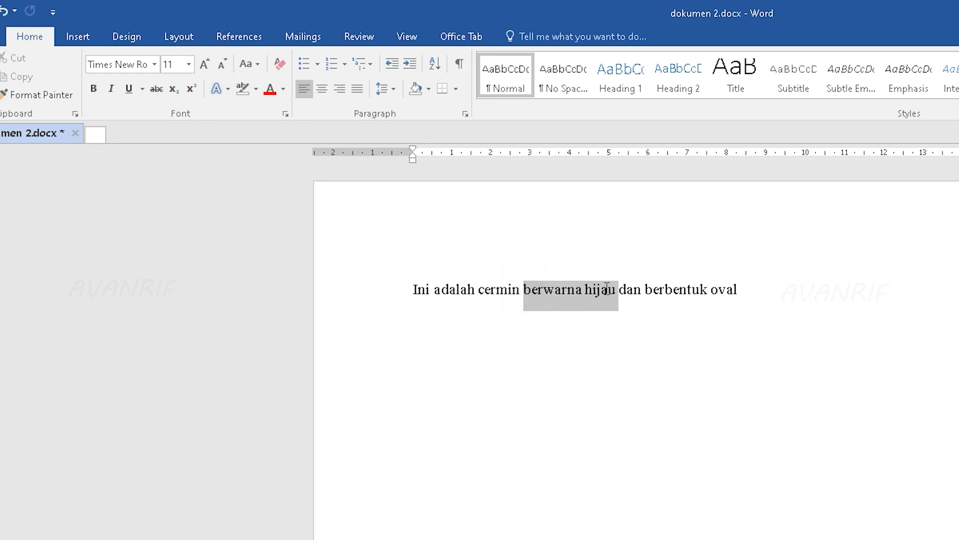
click(283, 89)
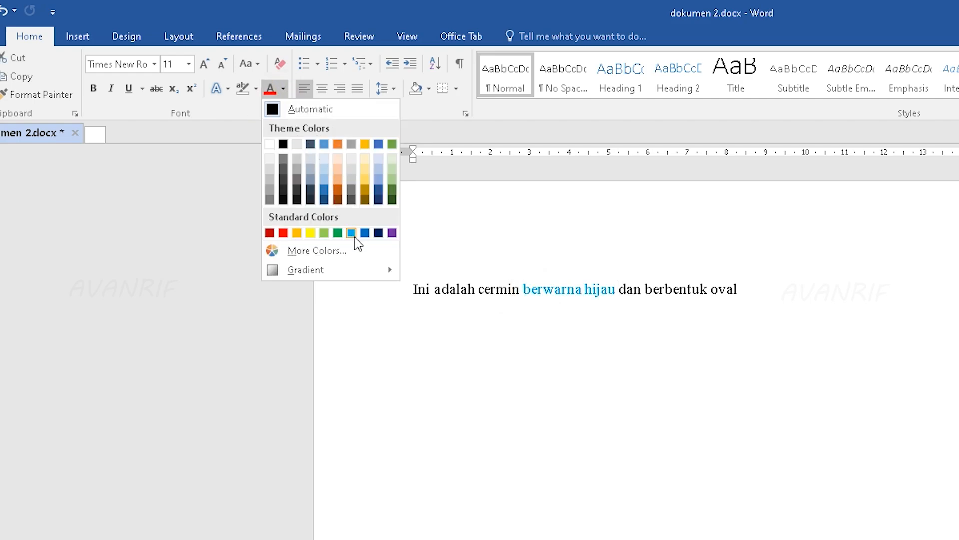
click(338, 233)
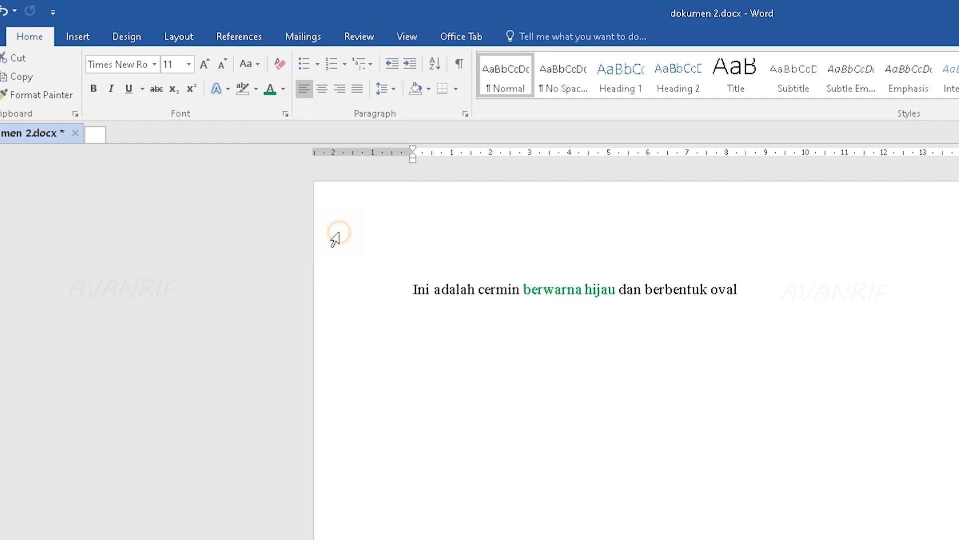
Make the words "berwarna hijau" bold and enlarge them to font size 24
click(93, 88)
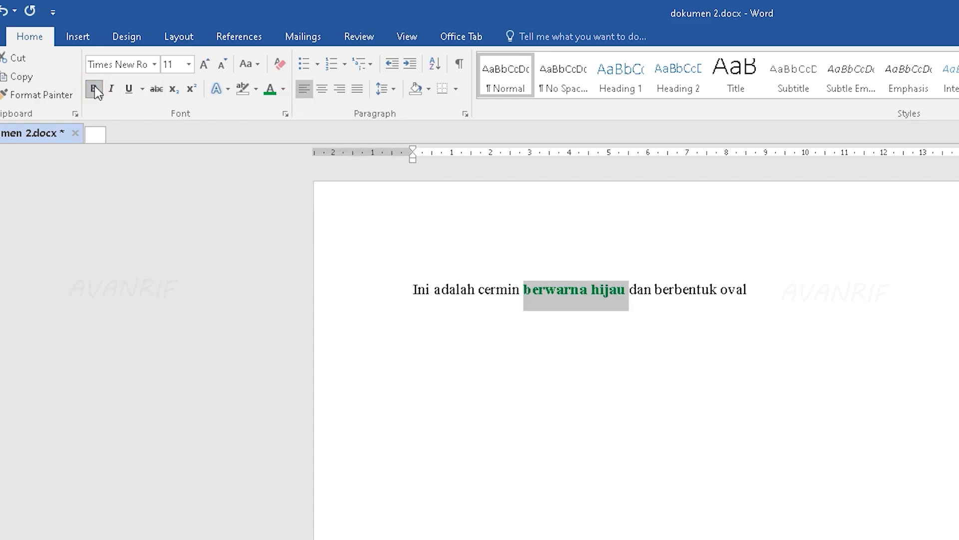
click(203, 64)
click(203, 64)
click(204, 64)
click(204, 64)
click(204, 63)
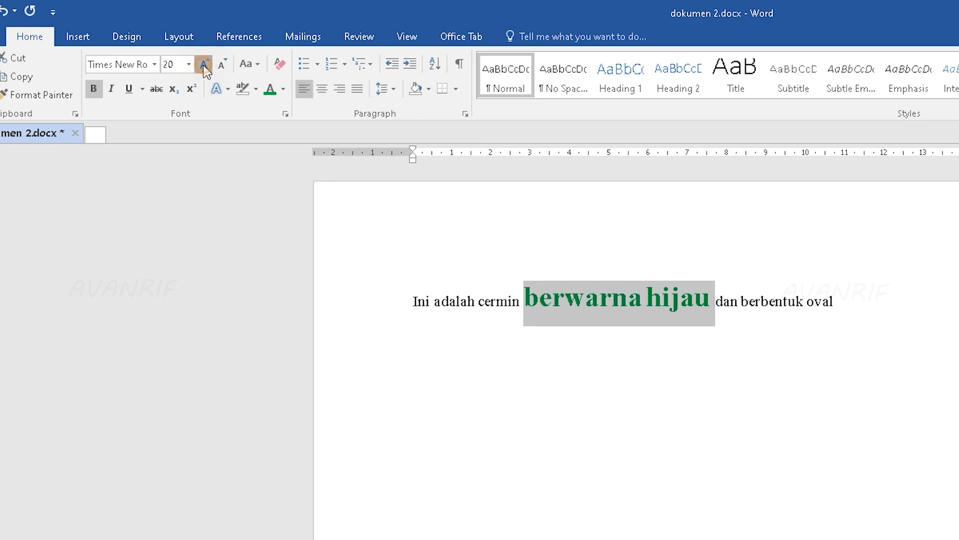
click(204, 65)
click(204, 65)
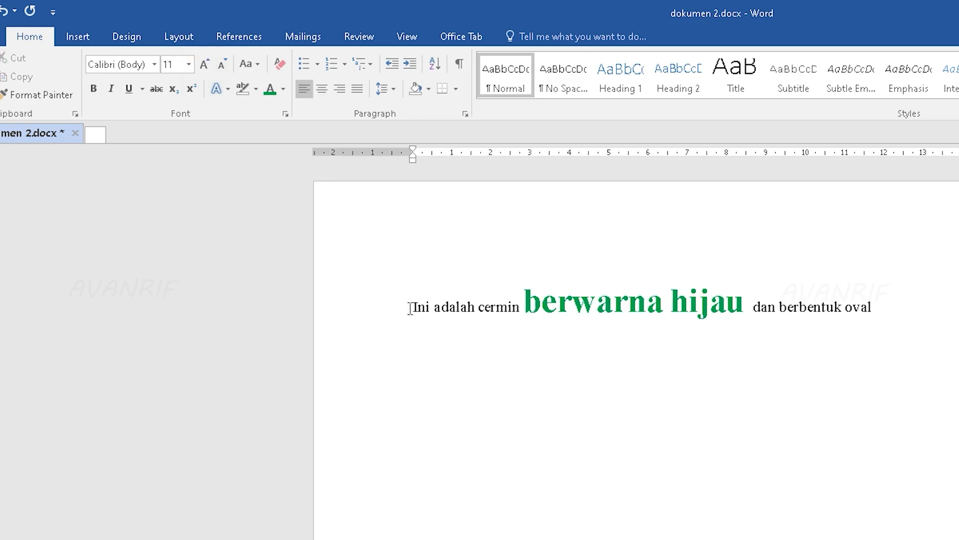
Change the font of the words "Ini adalah cermin" to Courier New
drag(410, 307, 522, 307)
click(154, 64)
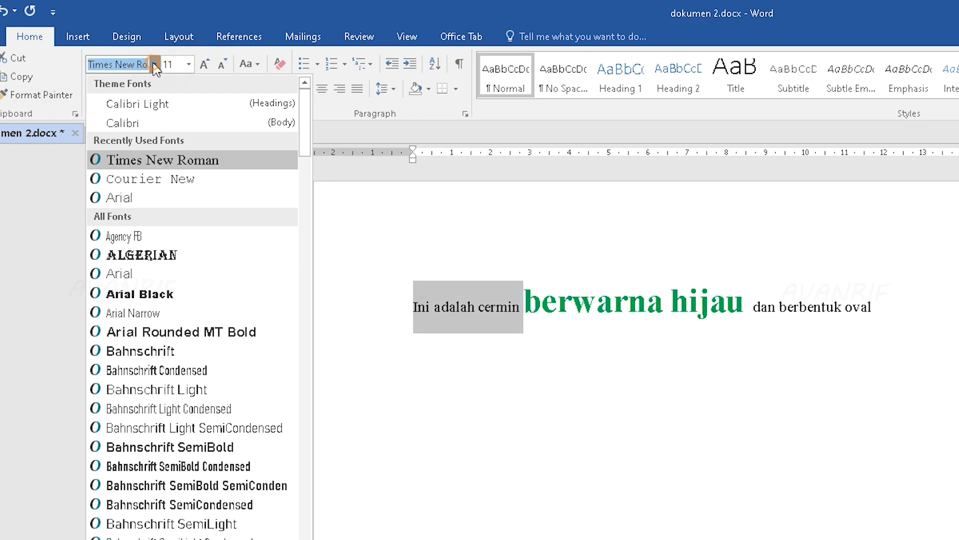
click(143, 177)
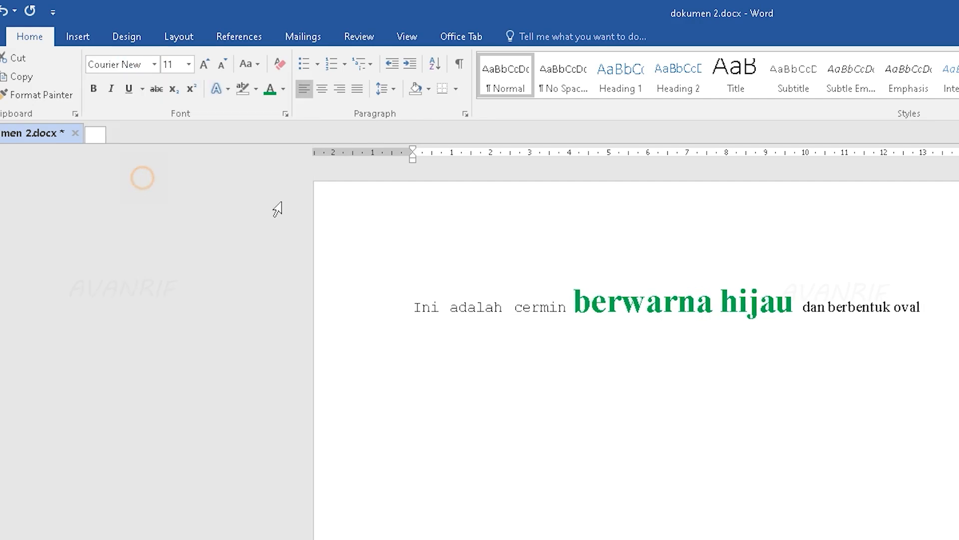
click(582, 302)
drag(575, 302, 802, 307)
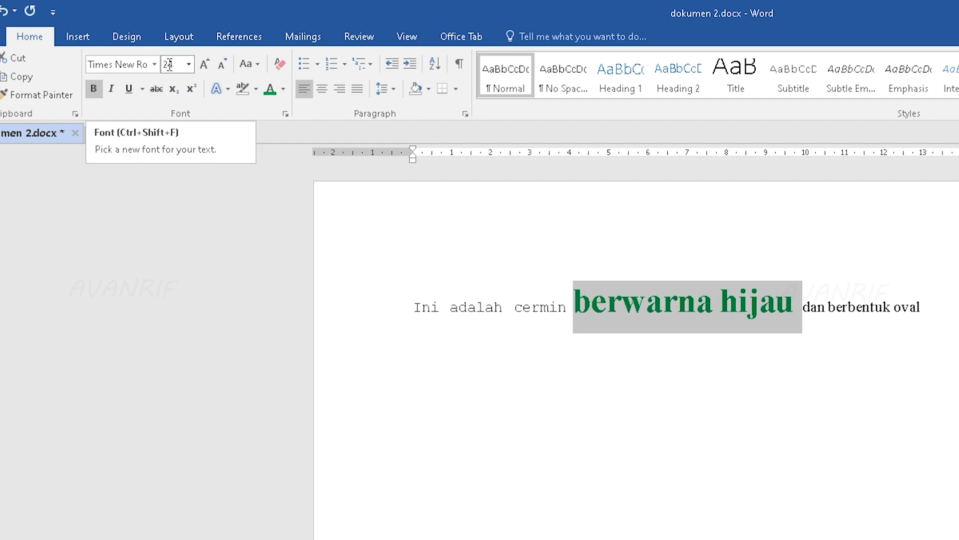
drag(525, 306, 451, 306)
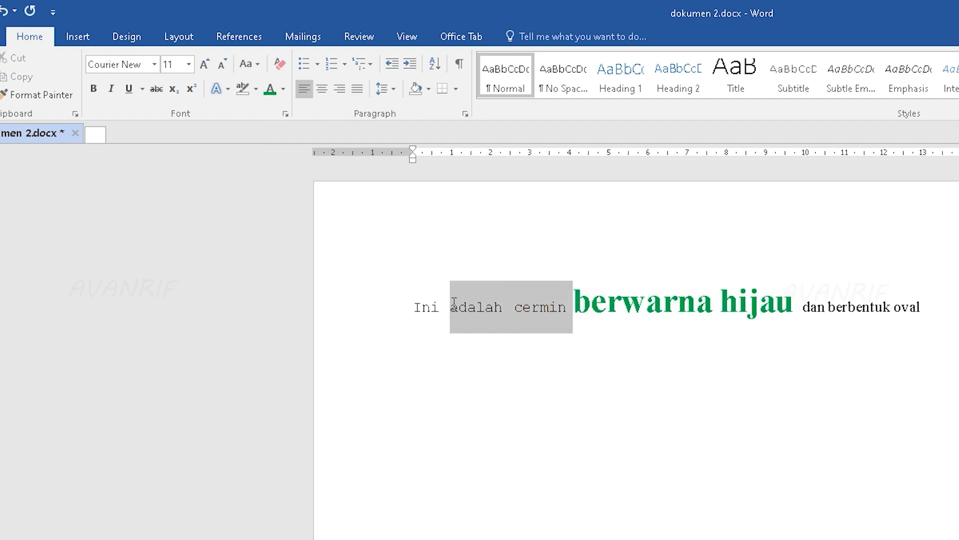
click(720, 370)
Clear all formatting from the words "dan berbentuk oval" at the end of the sentence
drag(943, 306, 805, 306)
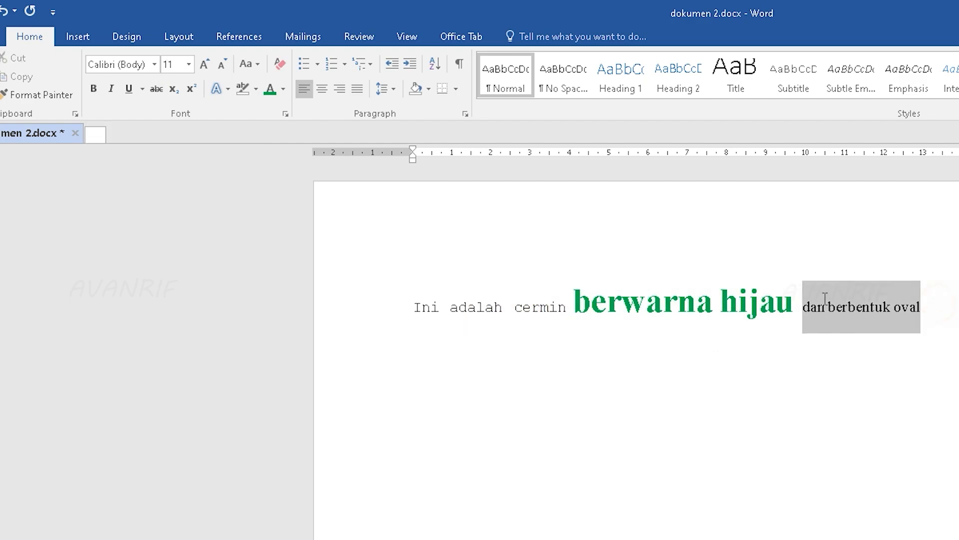
click(280, 64)
drag(943, 307, 415, 305)
click(740, 425)
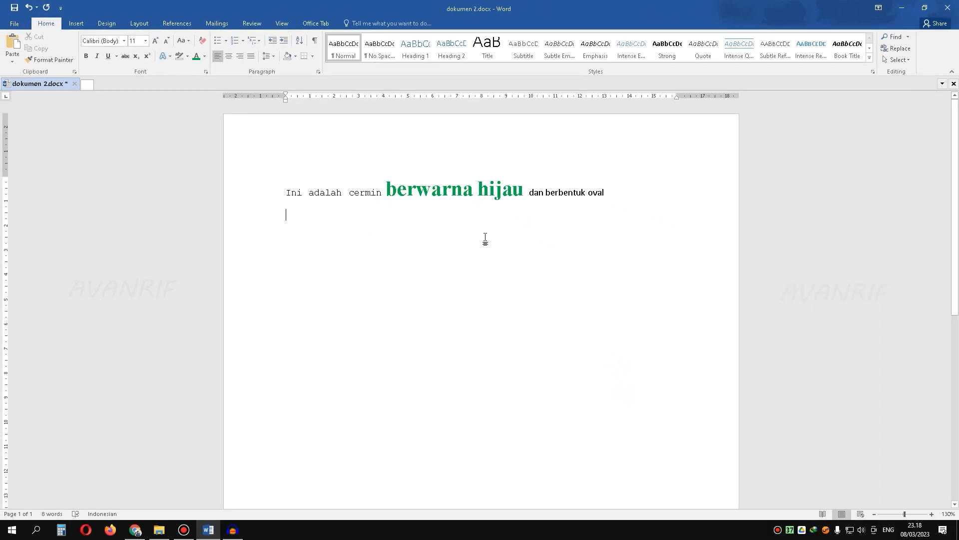